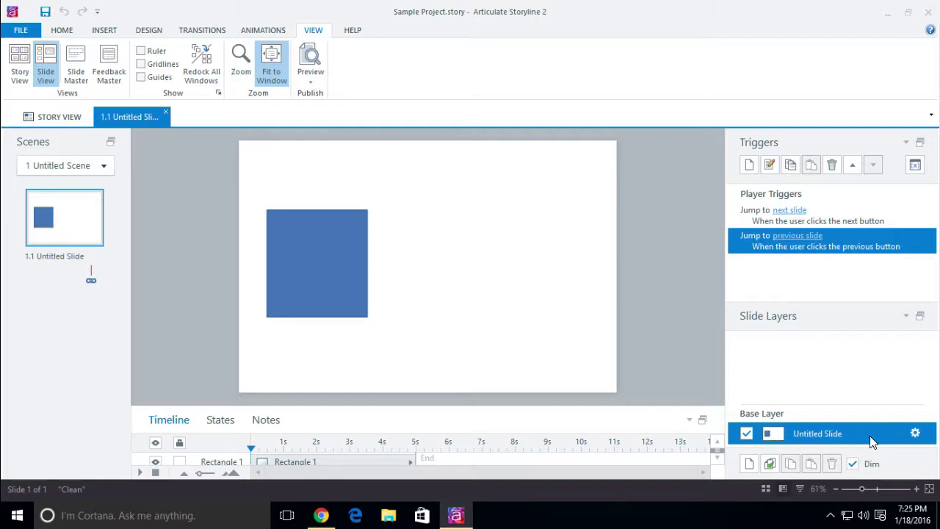
Step: In the slide's properties, turn the Next navigation control off and back on
click(915, 433)
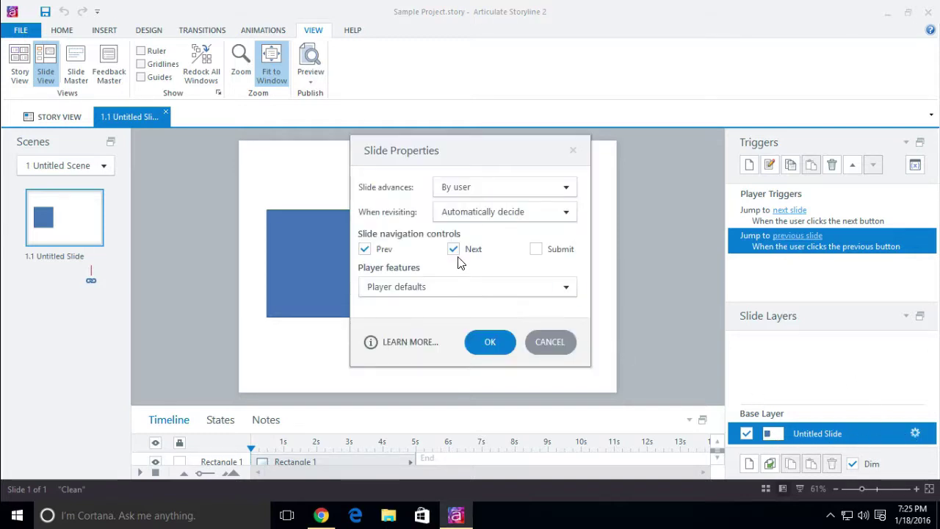
click(365, 249)
click(453, 250)
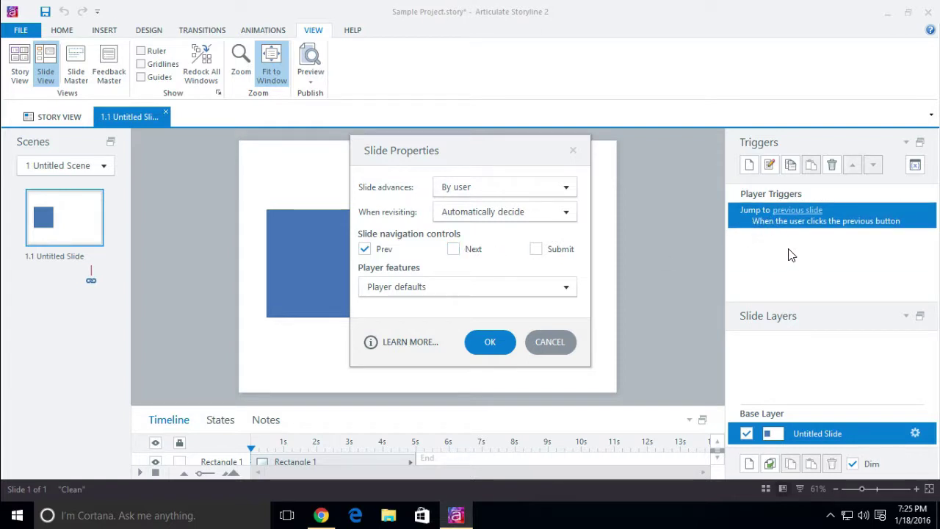
click(453, 251)
click(491, 342)
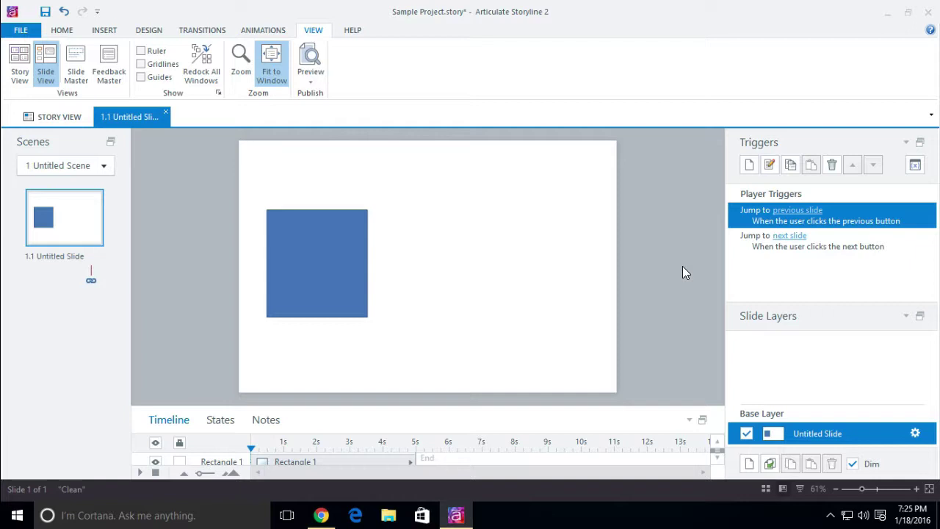
Step: Start a new trigger on the slide and review its available actions and target slides
click(749, 168)
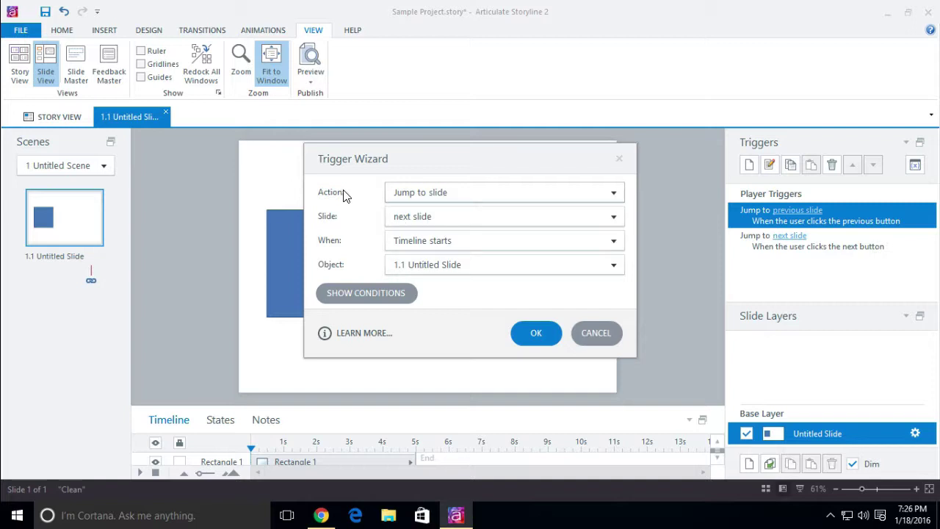
click(416, 194)
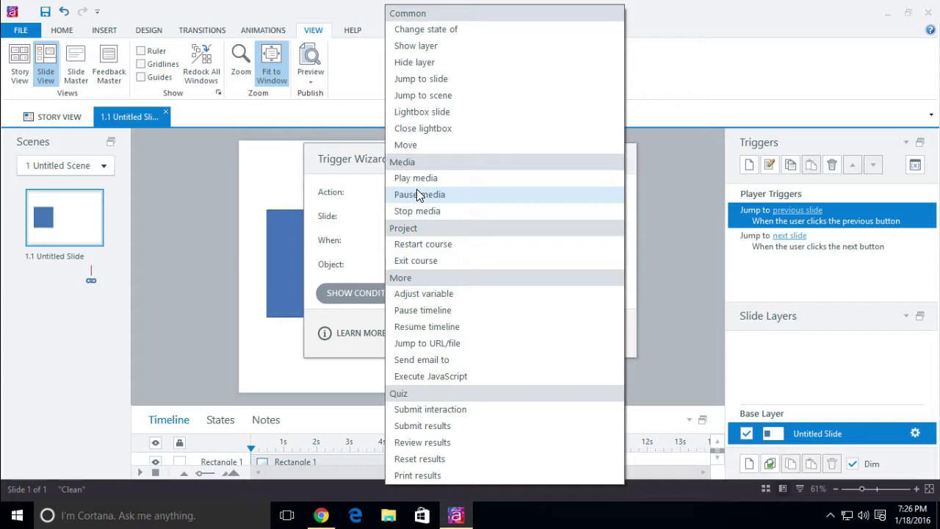
click(339, 194)
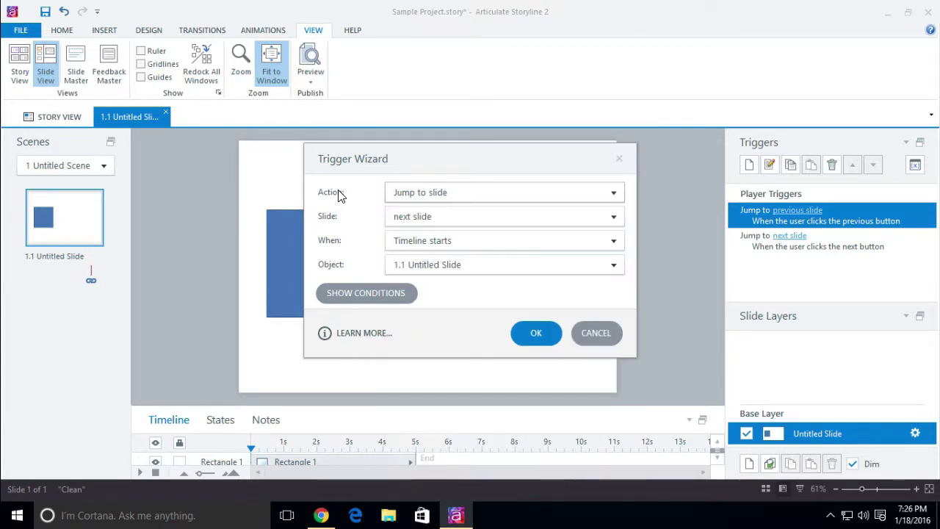
click(394, 219)
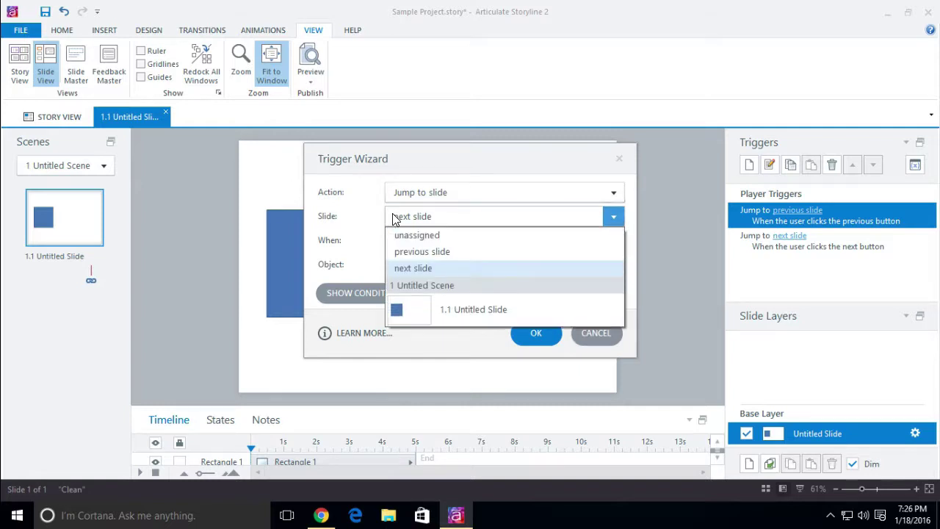
click(404, 200)
Step: Set the new trigger's action to Play media and review the media sources it can use
click(411, 198)
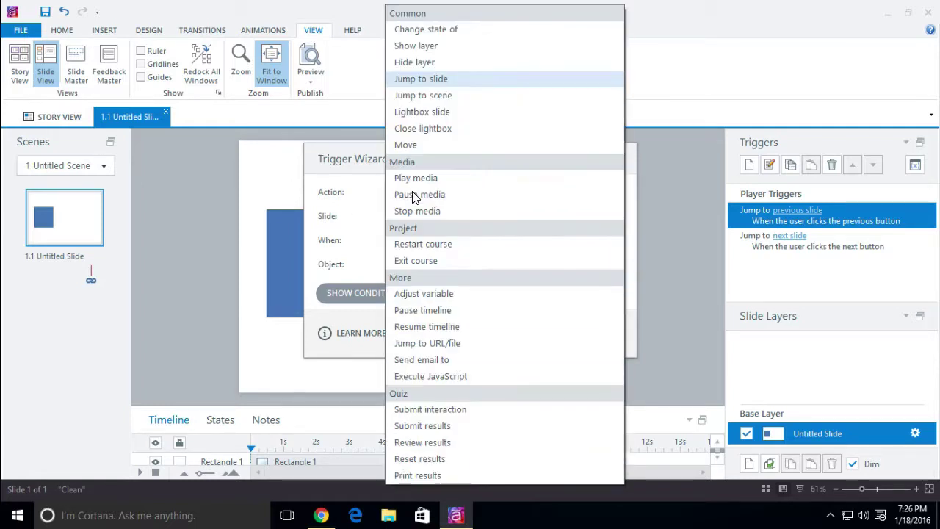
click(418, 179)
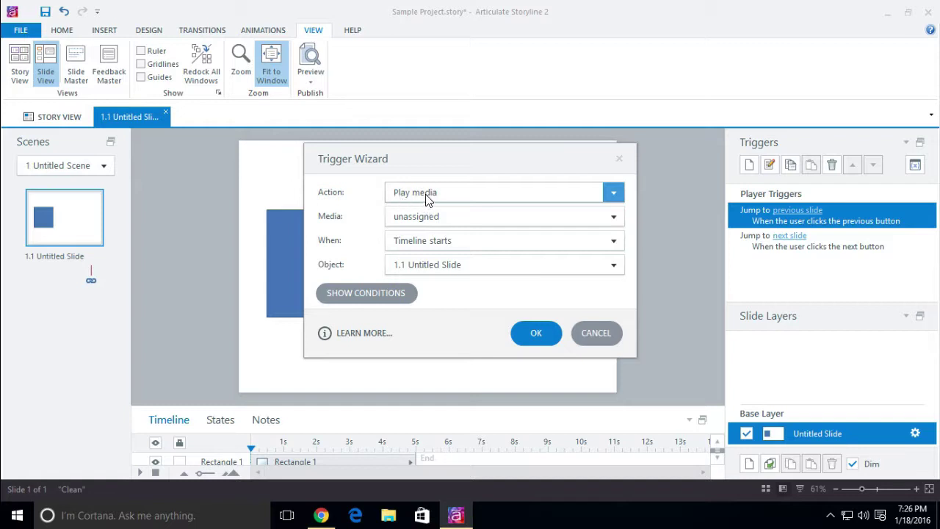
click(430, 216)
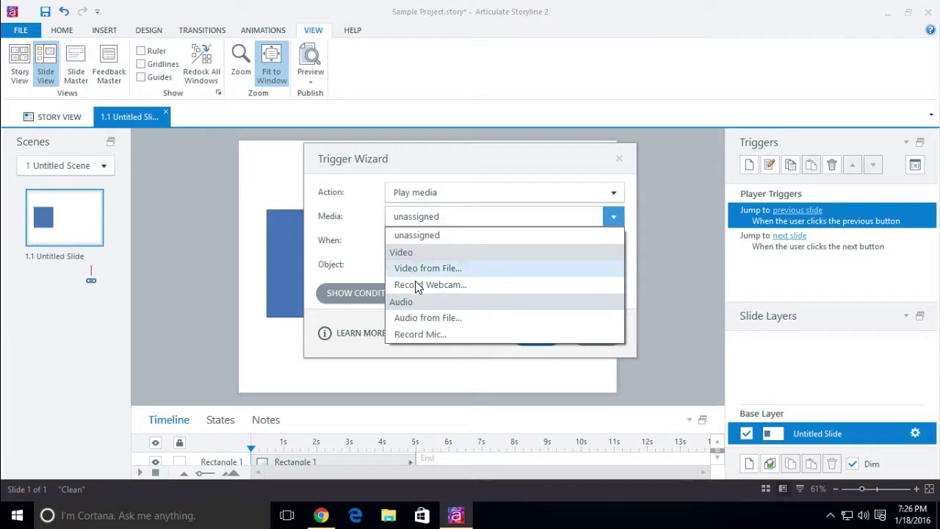
click(374, 235)
Step: Switch the trigger's action back to Jump to slide and review its target slide choices
click(395, 197)
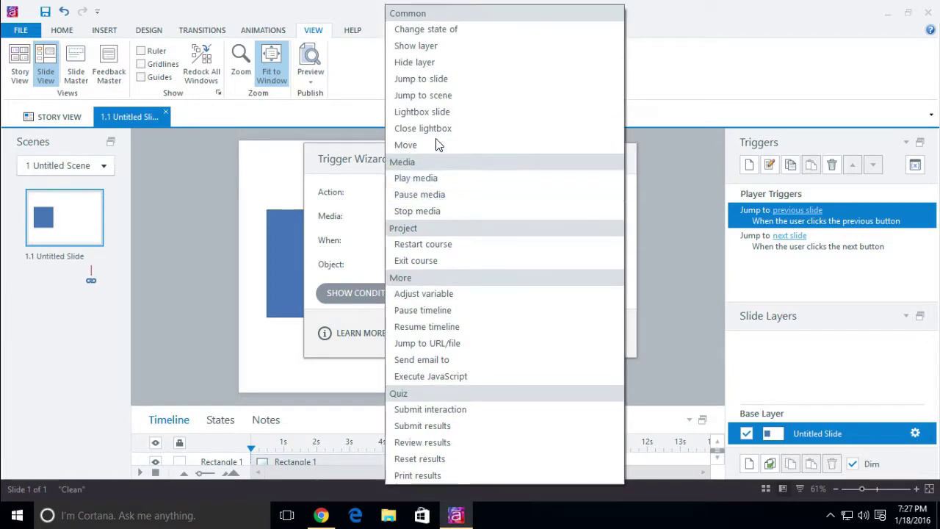
click(447, 79)
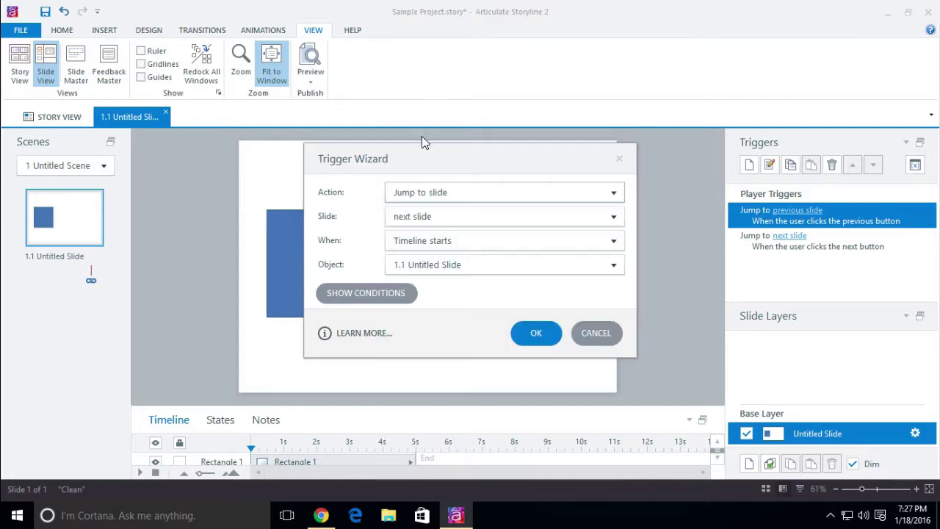
click(459, 217)
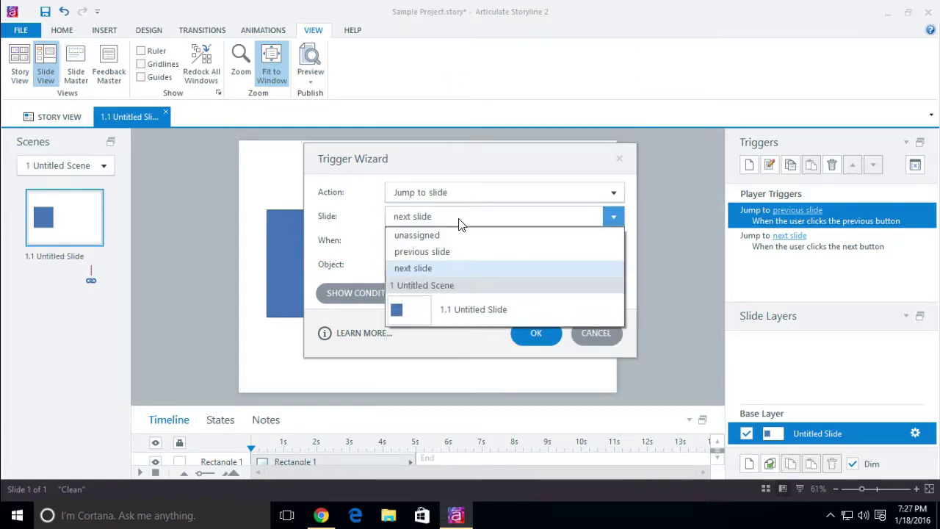
click(379, 227)
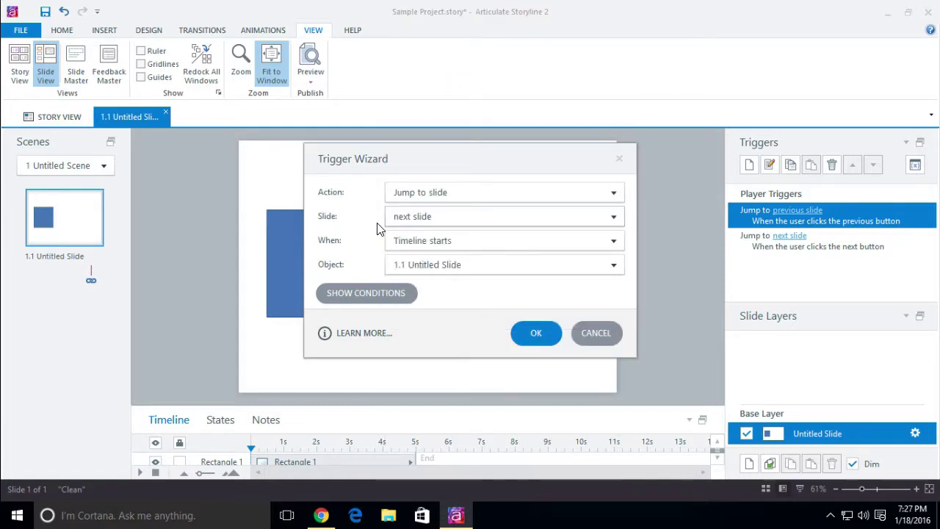
Step: Set the trigger's action to Pause timeline and review which timelines it can act on
click(613, 192)
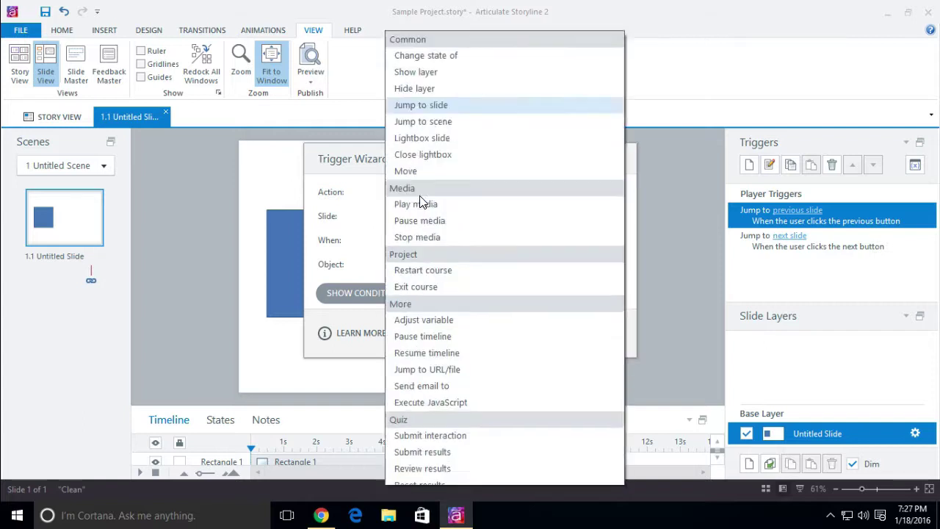
click(441, 309)
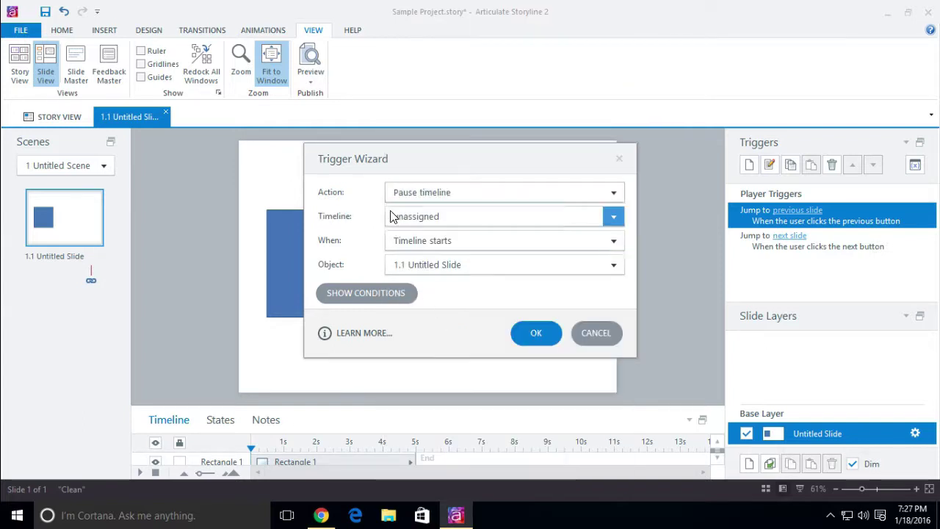
click(418, 216)
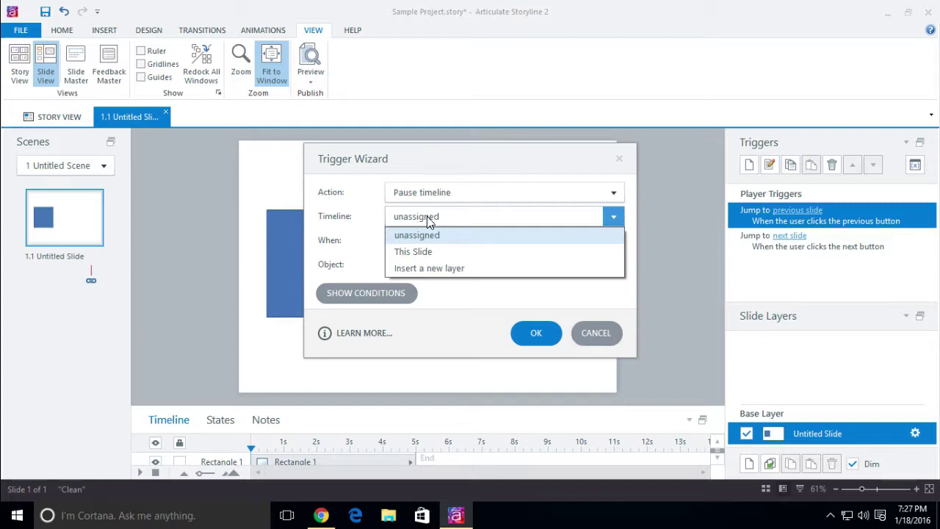
click(380, 214)
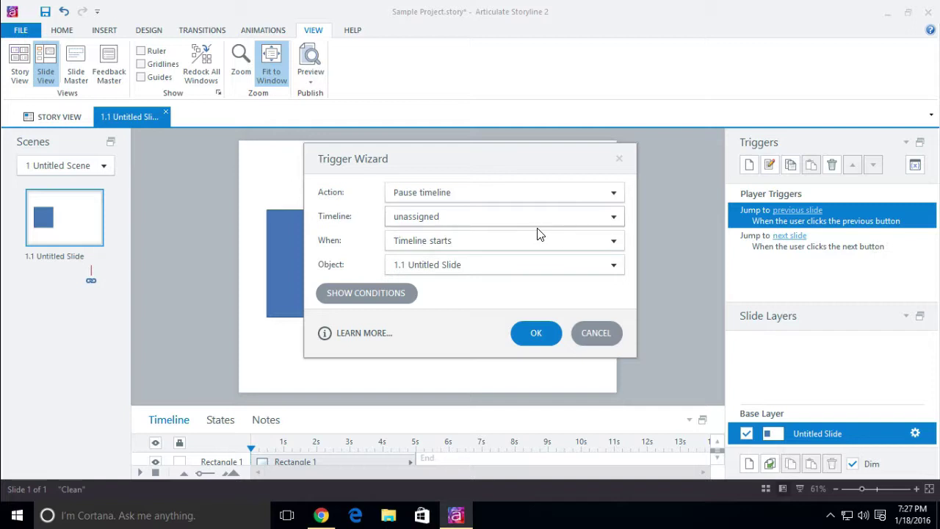
Step: Set the trigger to Show layer when User clicks, and leave the Trigger Wizard
click(437, 247)
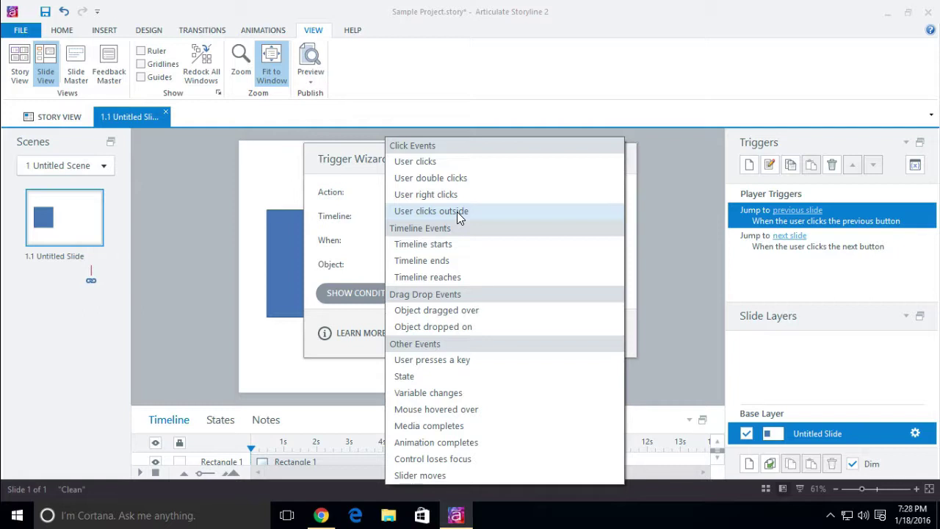
click(451, 163)
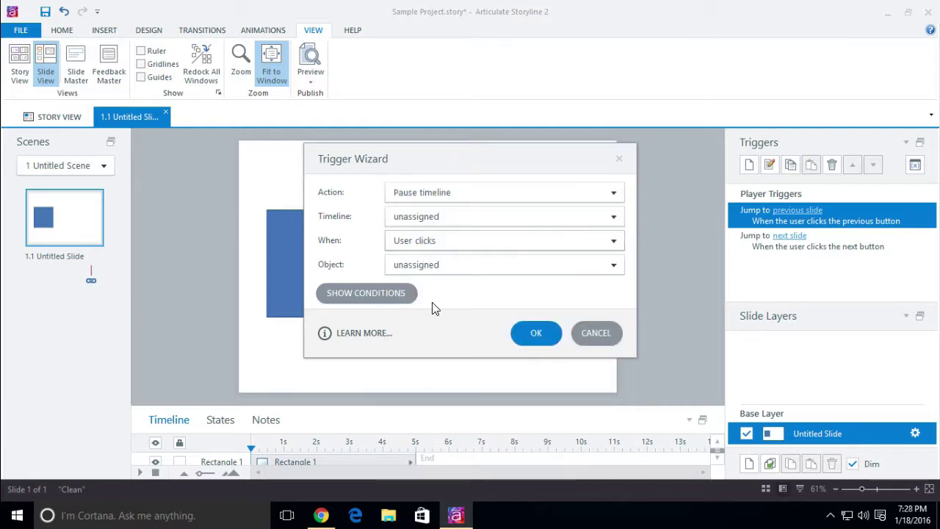
click(447, 191)
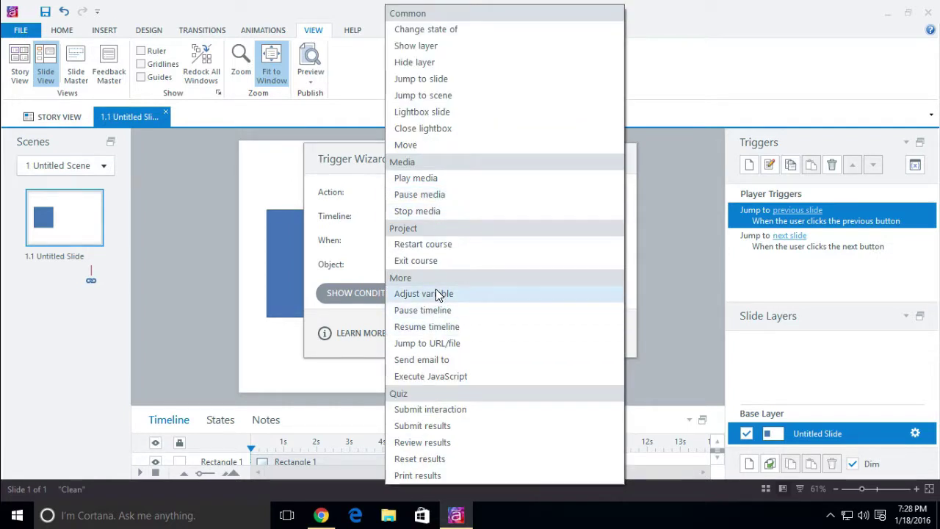
click(431, 49)
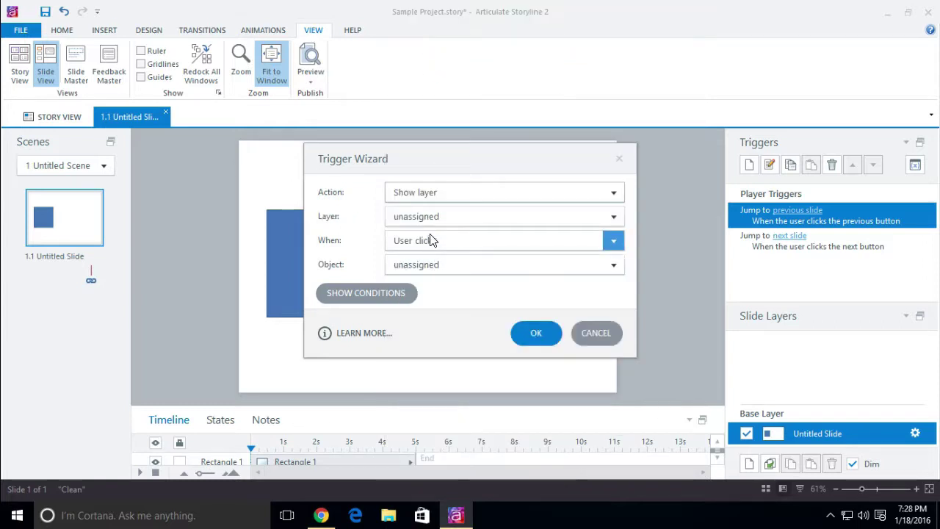
click(518, 331)
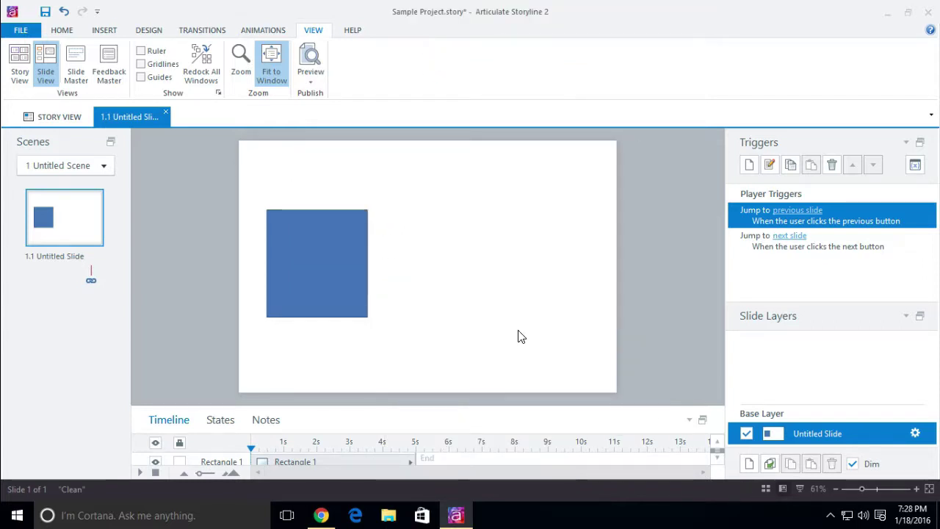
Step: Add a new slide layer and place a text box reading "Layer 2" in the upper right area of the slide
click(749, 461)
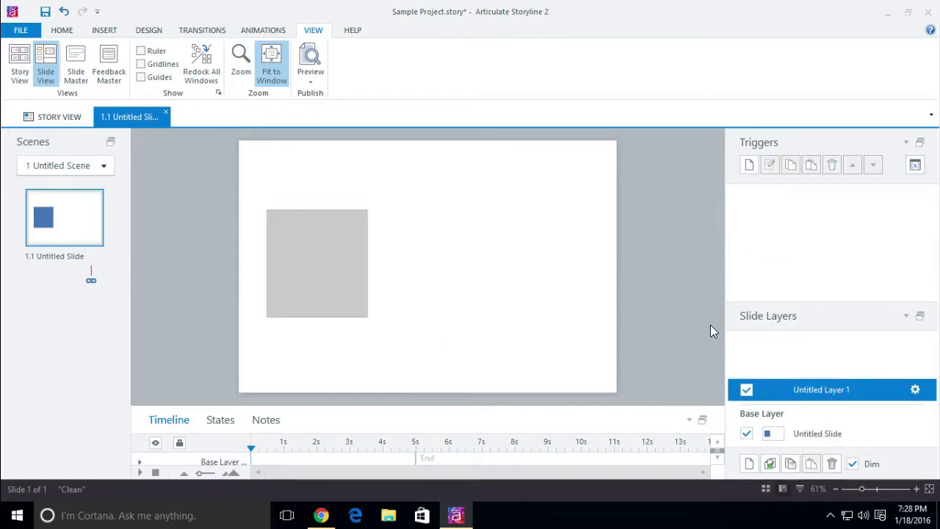
click(103, 31)
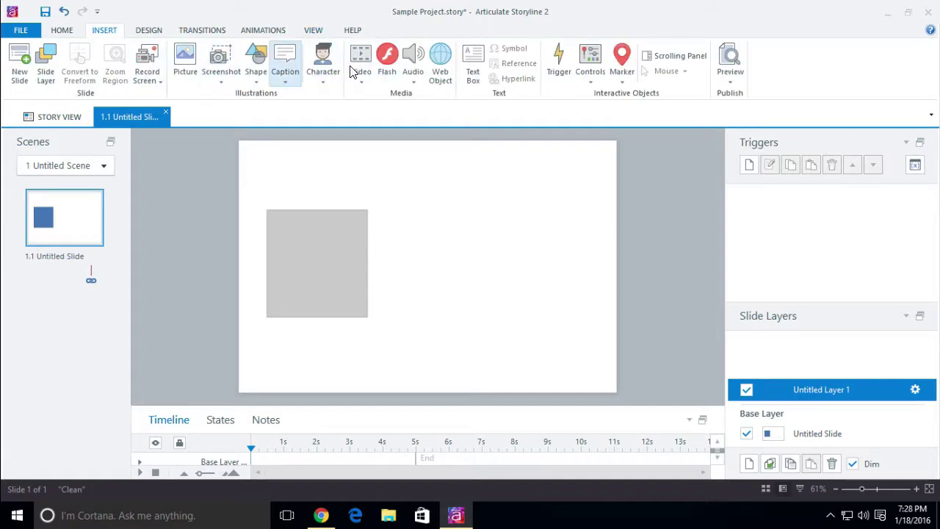
click(472, 72)
click(501, 161)
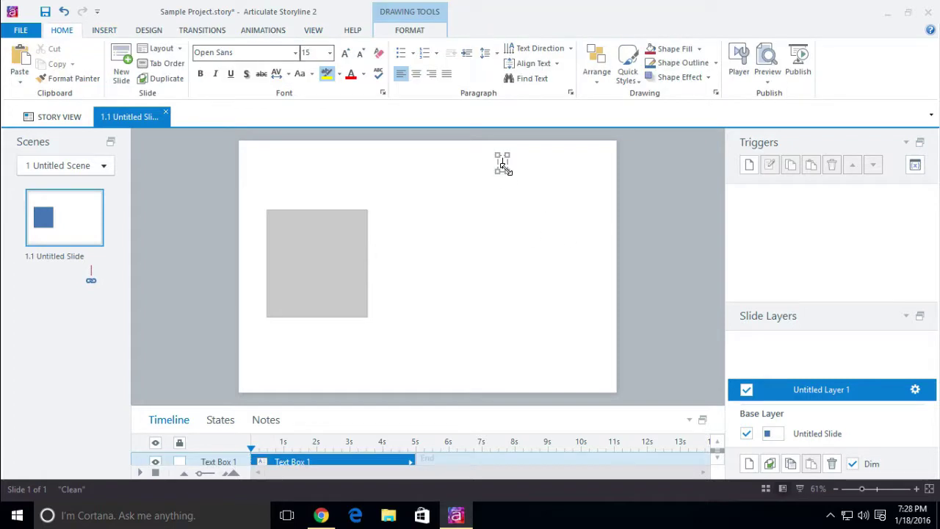
text(Layer 2)
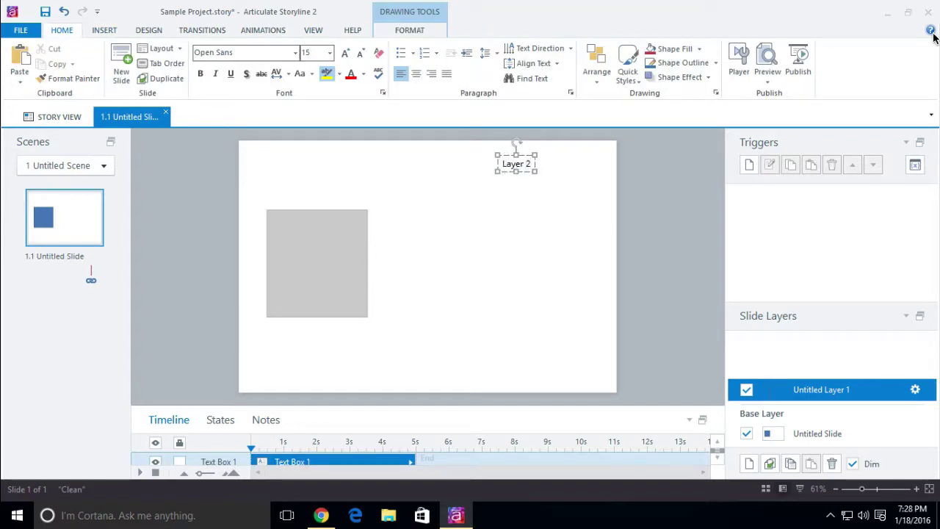
click(628, 250)
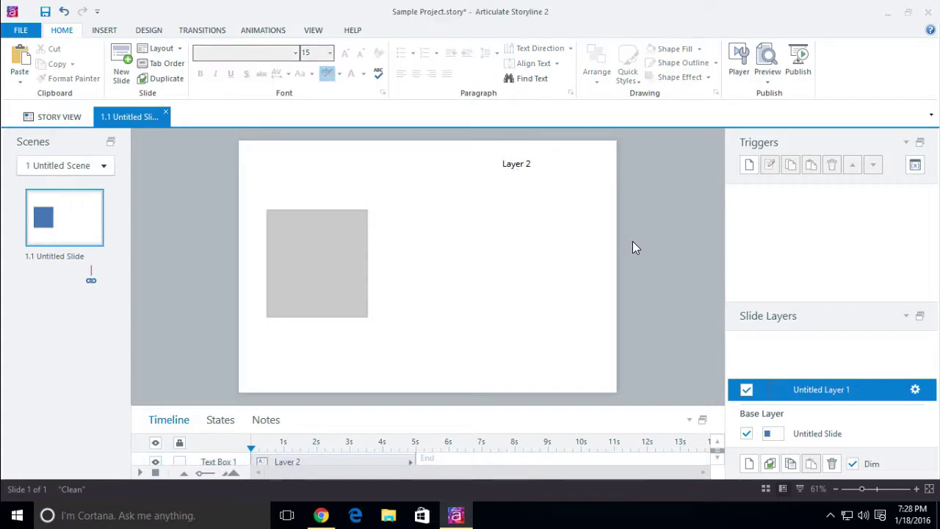
click(823, 434)
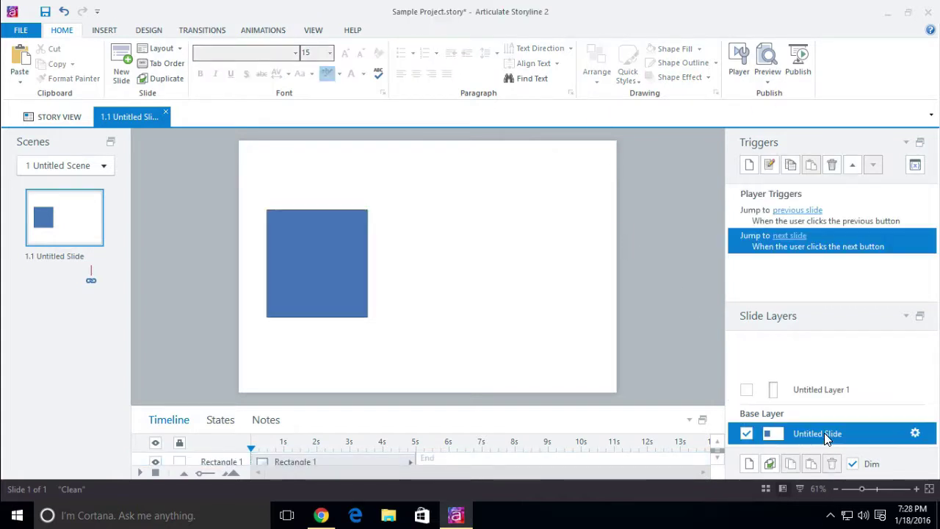
click(330, 233)
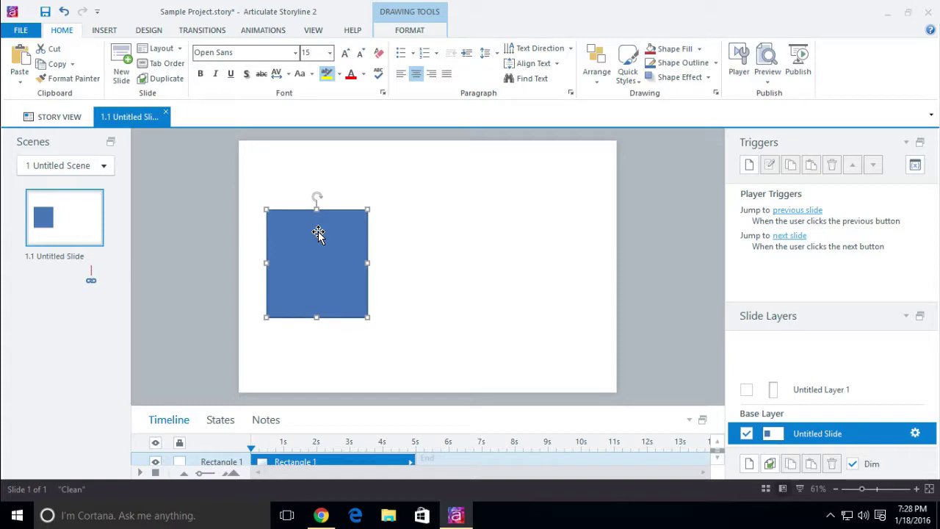
click(749, 167)
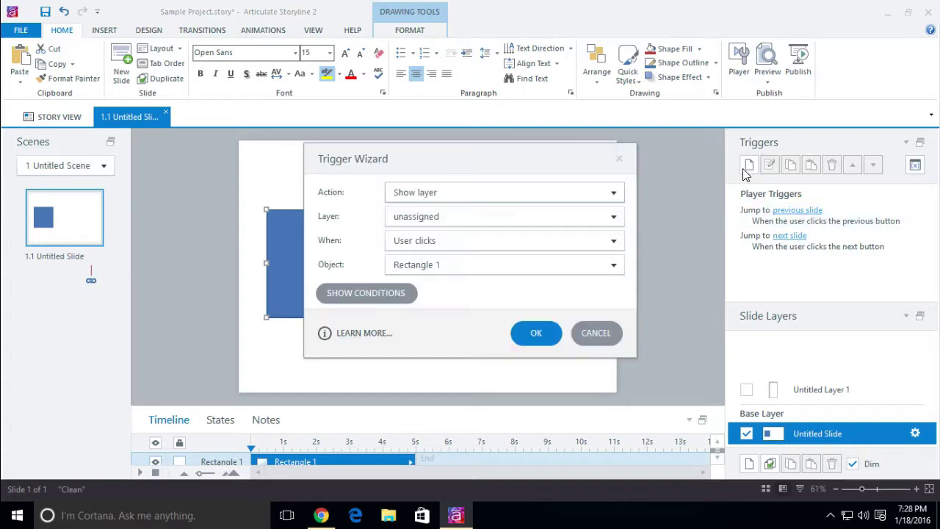
click(504, 181)
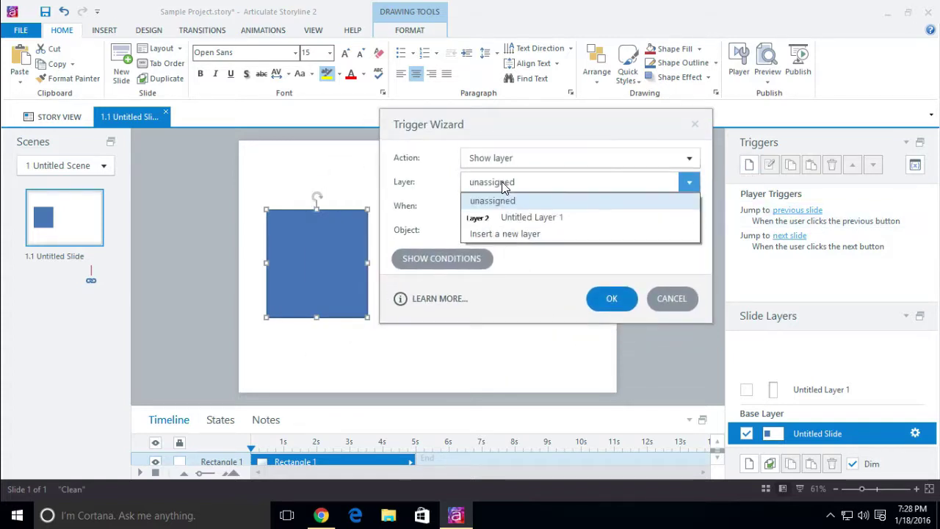
click(523, 222)
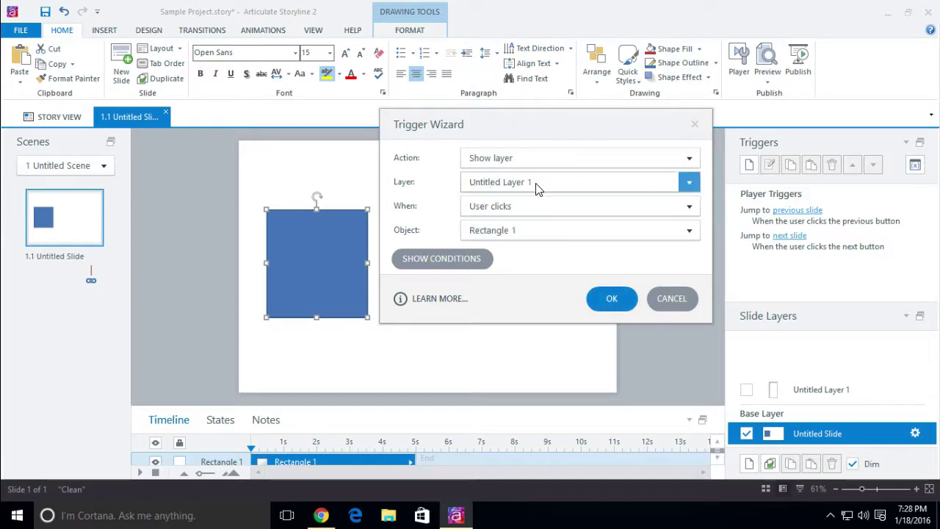
click(686, 301)
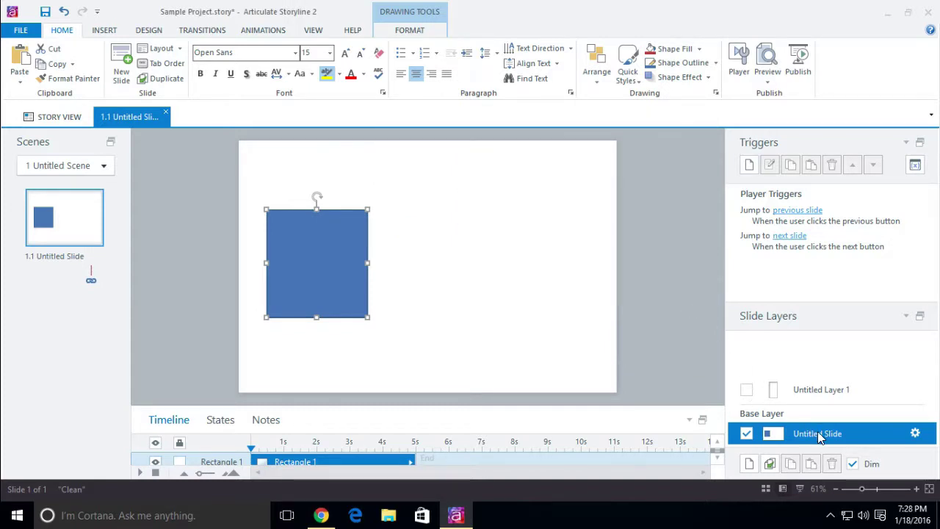
Step: Rename the base layer as "Page 1" and the untitled layer above it as "Layer 1"
double_click(817, 433)
text(Page 1)
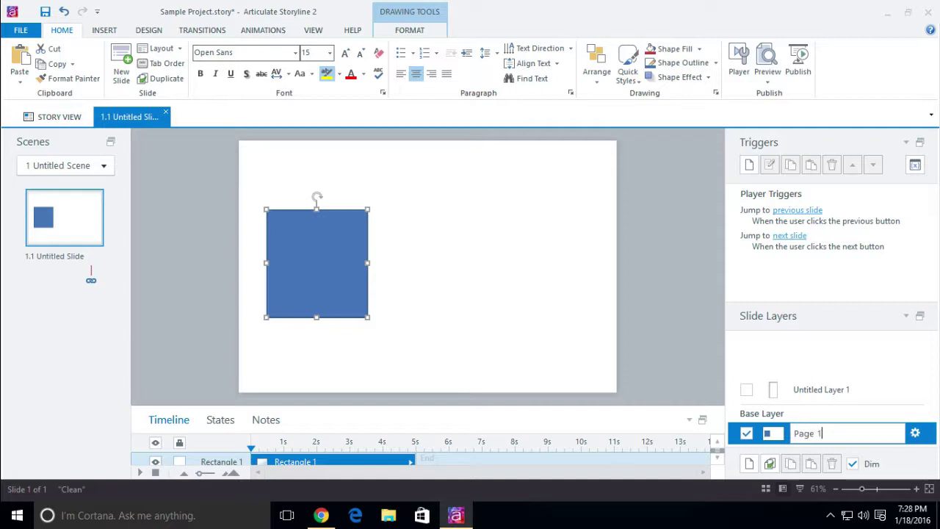
key(Return)
click(839, 386)
click(852, 389)
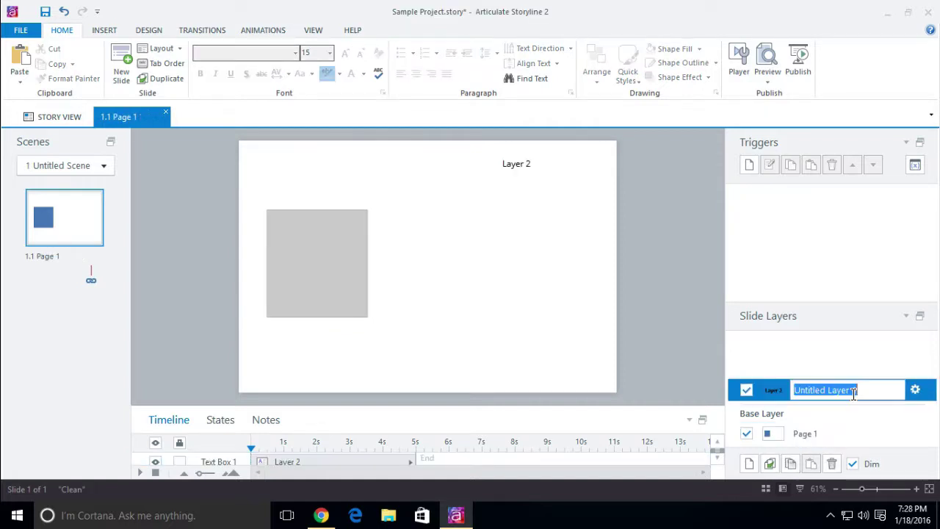
text(Layer 1)
key(Return)
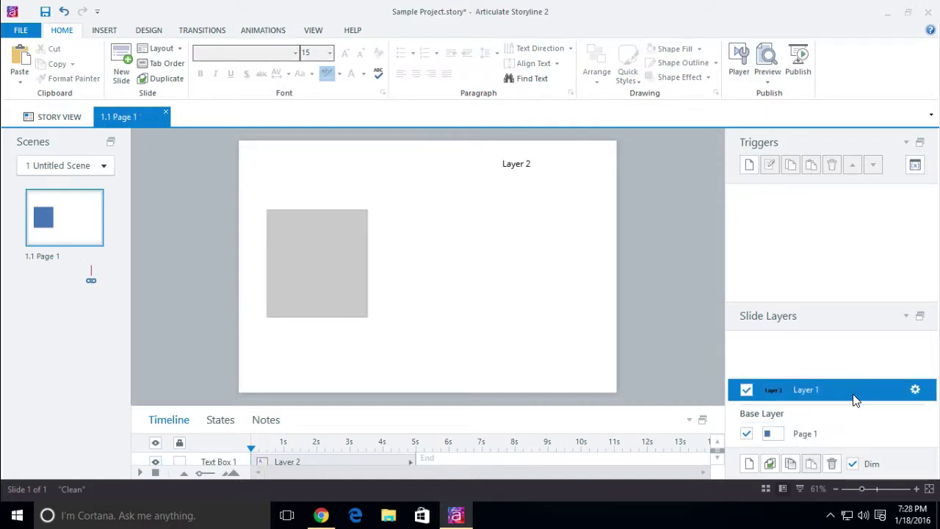
Step: Add a trigger to the blue rectangle on the base layer that shows Layer 1 when the user clicks it
click(833, 439)
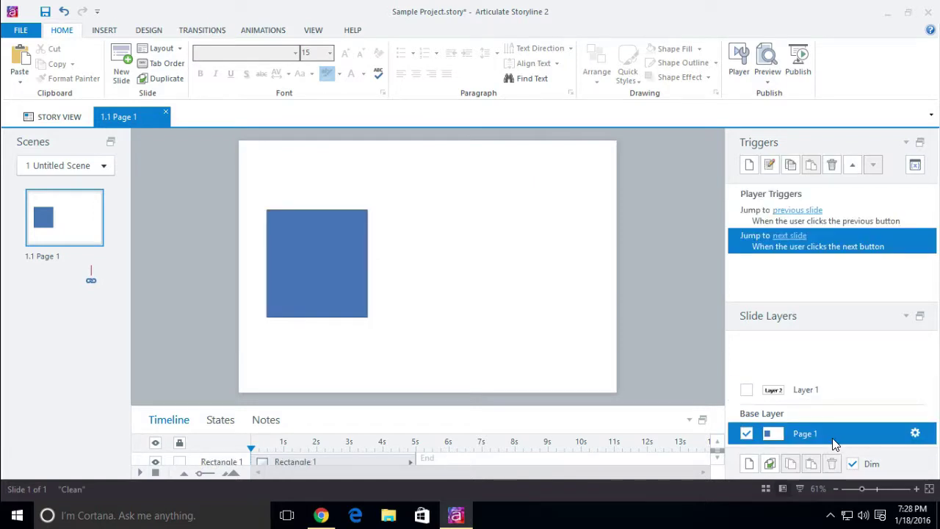
click(353, 309)
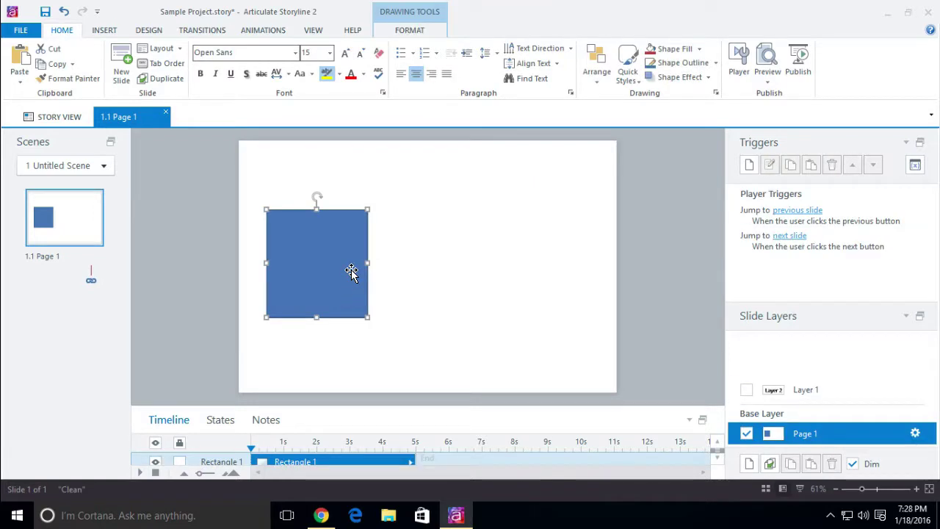
click(745, 166)
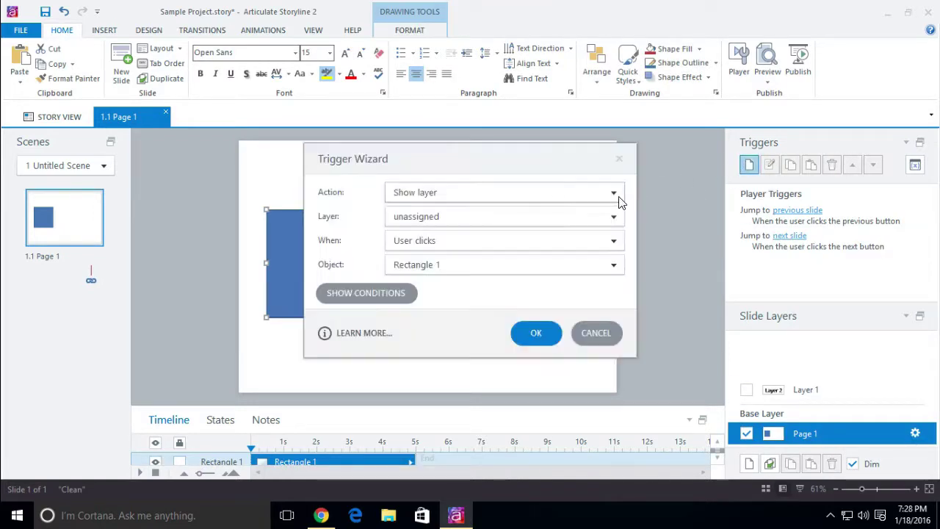
click(429, 215)
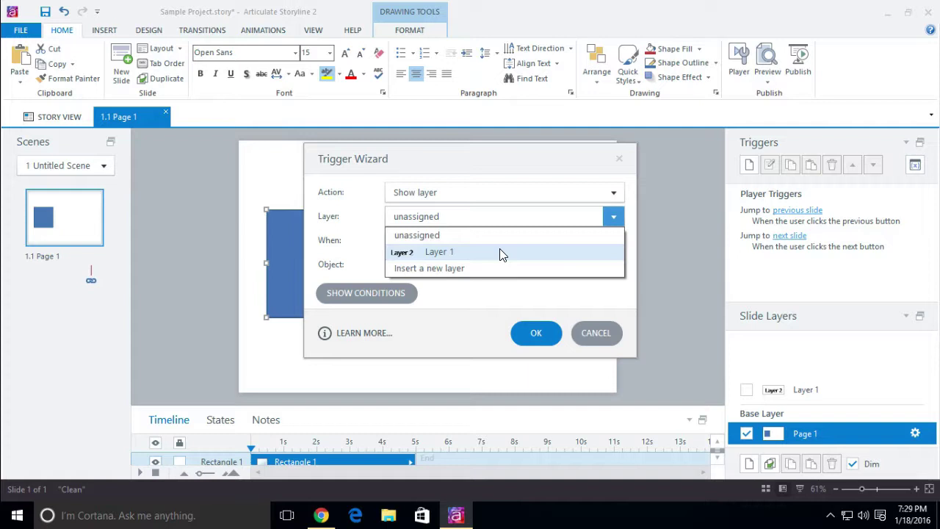
click(499, 251)
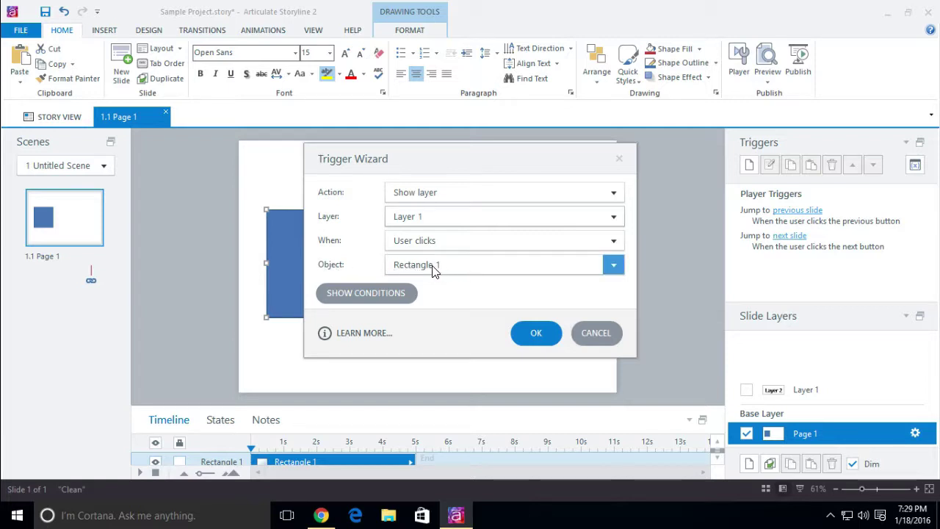
click(535, 332)
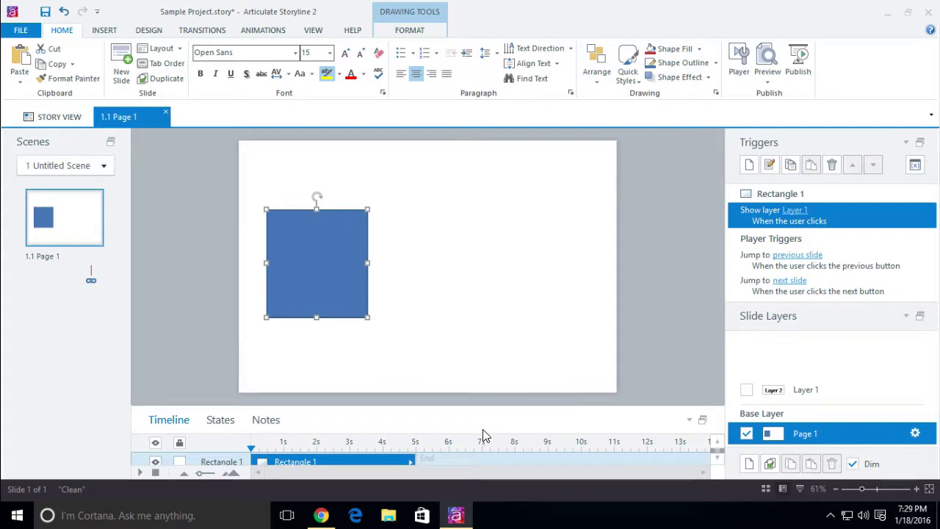
Step: Rename the rectangle in the timeline as "Btn", adjusting the timeline's height so that its object row is readable
double_click(208, 459)
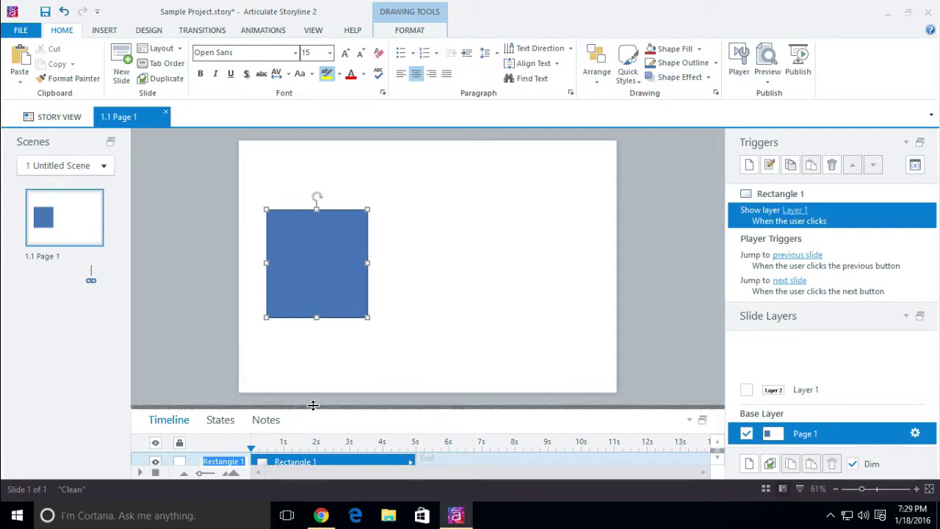
drag(312, 404, 312, 353)
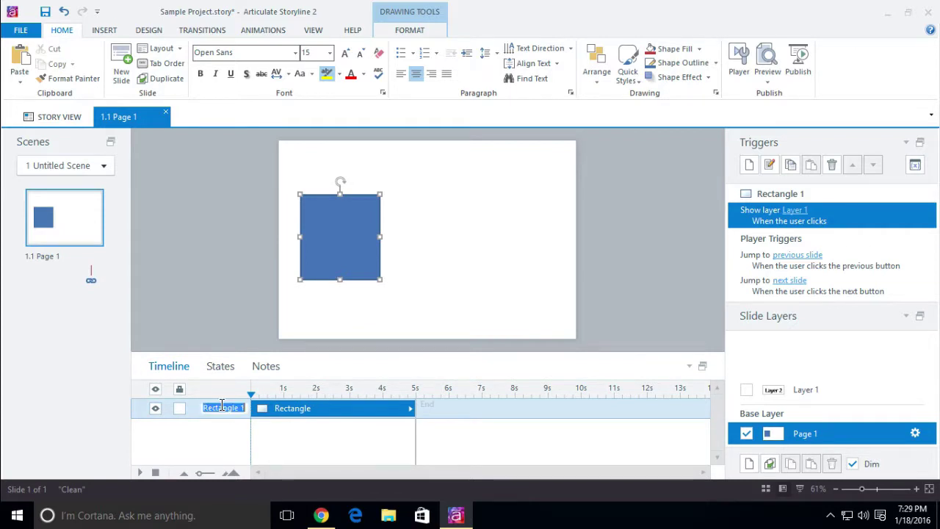
text(Btn)
key(Return)
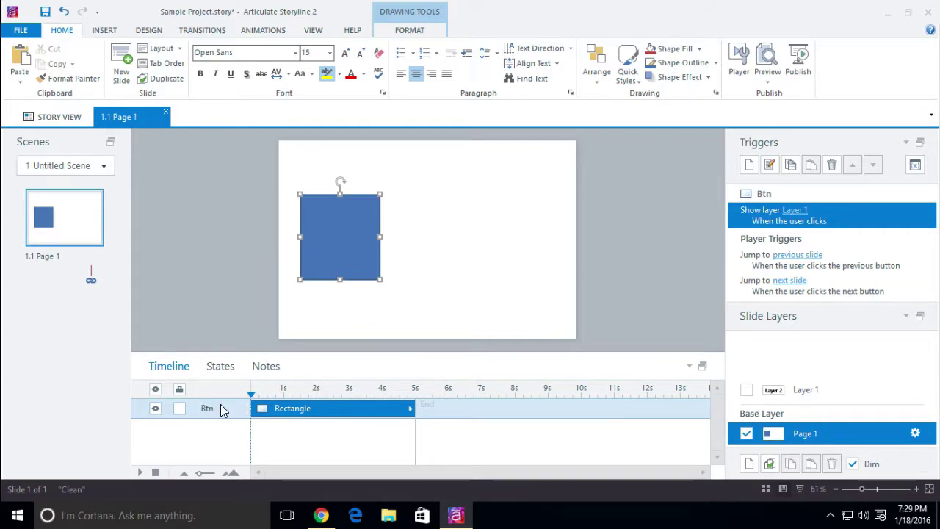
drag(458, 354, 451, 387)
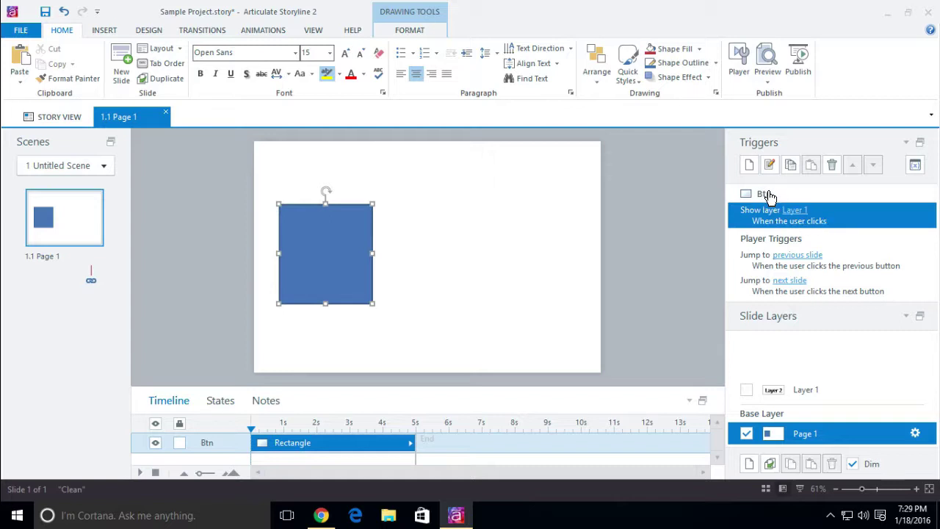
Step: Review the settings of Btn's Show layer trigger in the Trigger Wizard and leave without changes
double_click(832, 209)
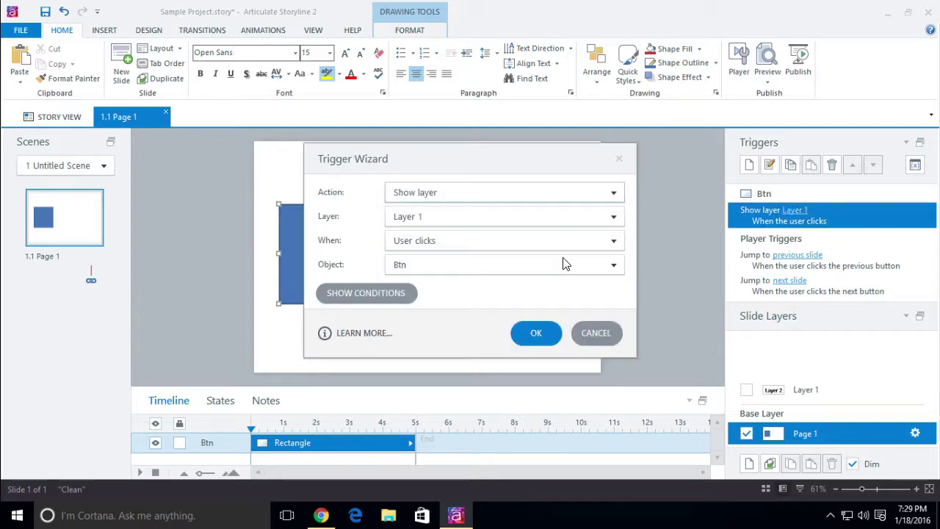
drag(418, 157, 417, 129)
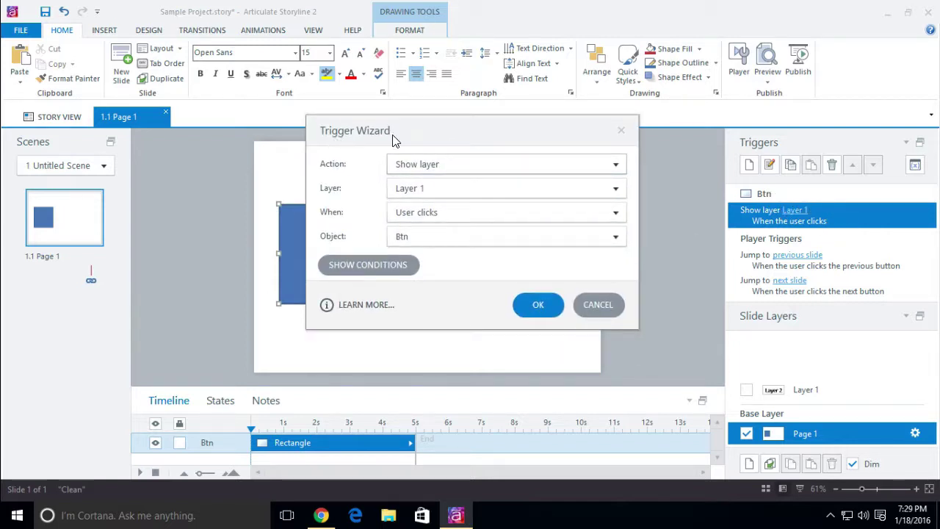
click(598, 305)
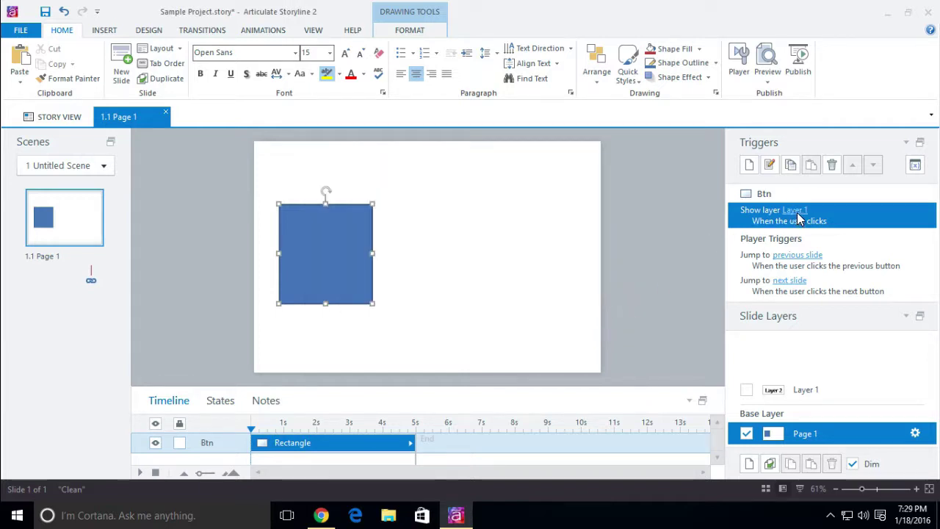
Step: Examine the inline target choices of the Show layer trigger and the previous-slide player trigger without changing them
click(780, 246)
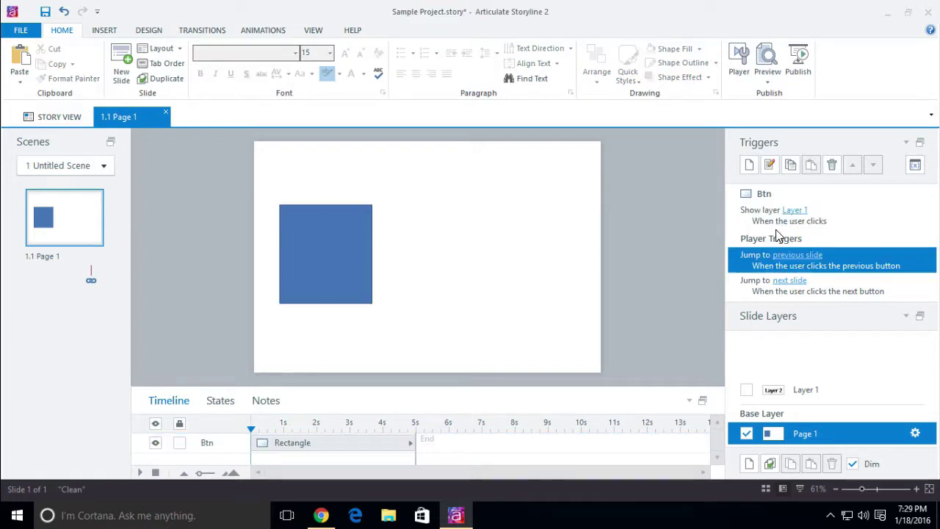
click(797, 212)
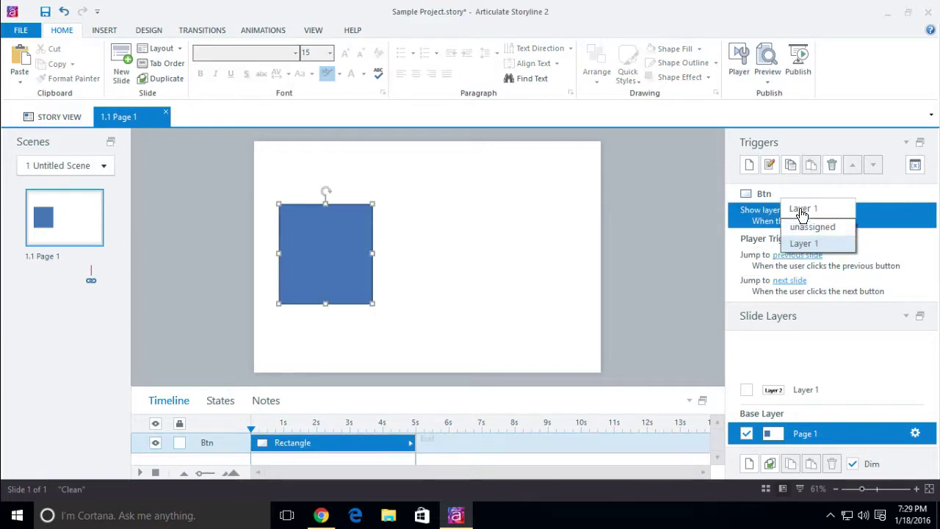
click(909, 217)
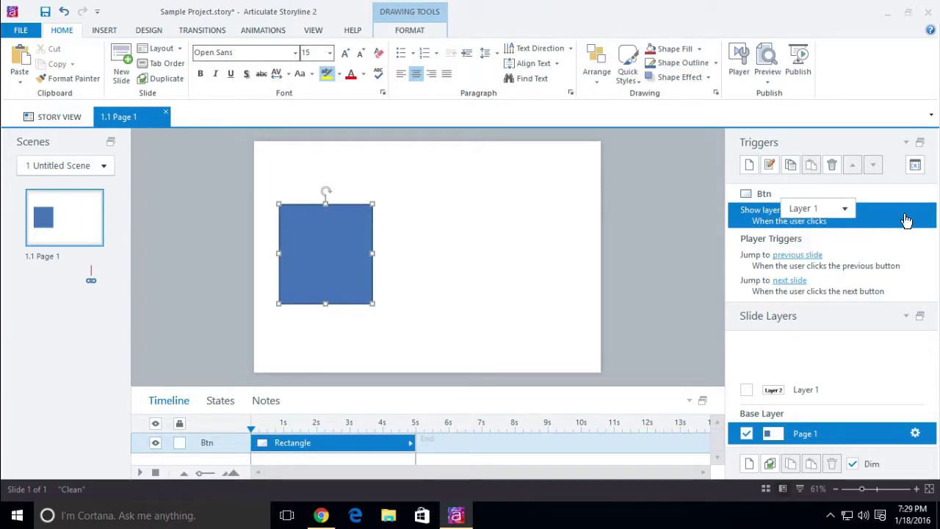
click(874, 216)
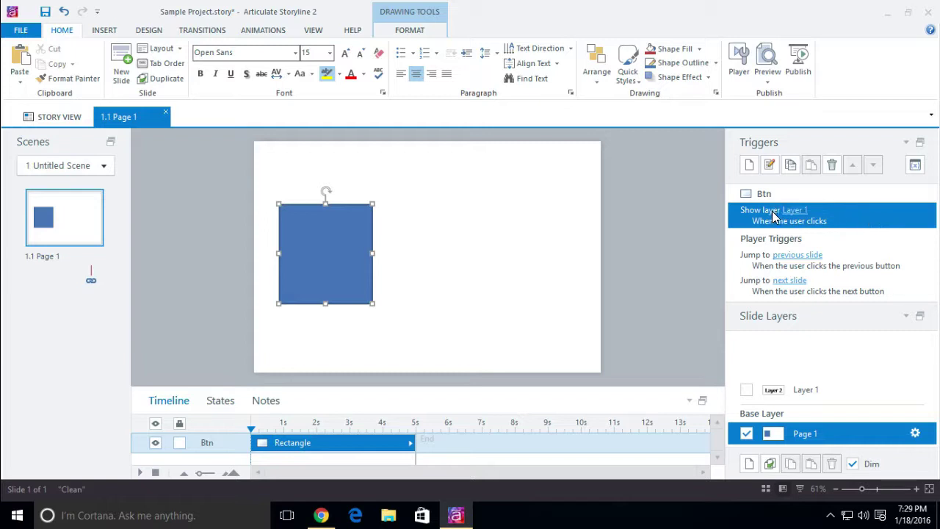
click(784, 256)
click(926, 262)
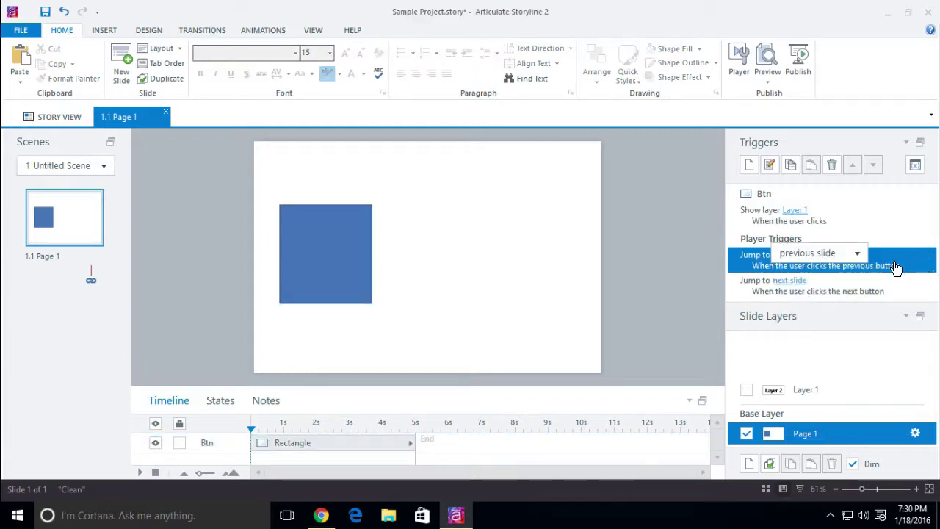
click(890, 270)
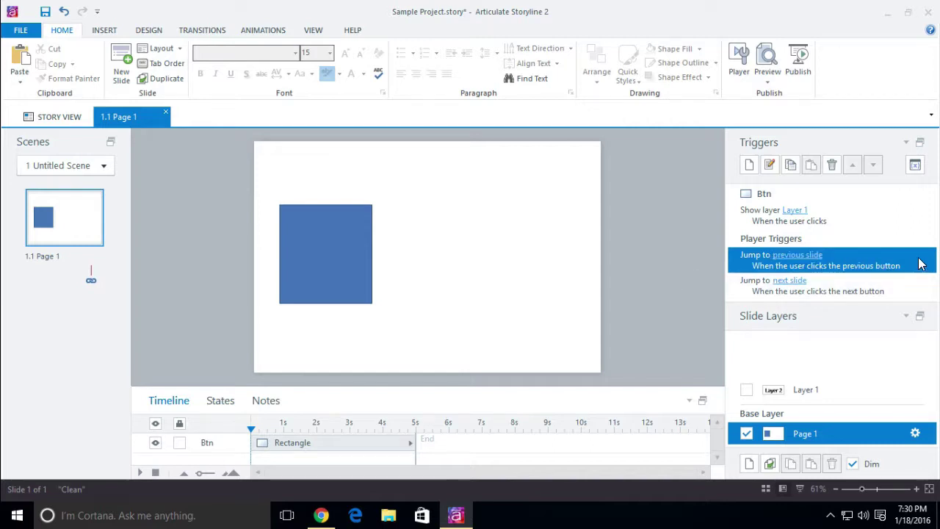
Step: Add an Execute JavaScript trigger to Btn for User clicks, with the script alert("This is a test");
click(794, 224)
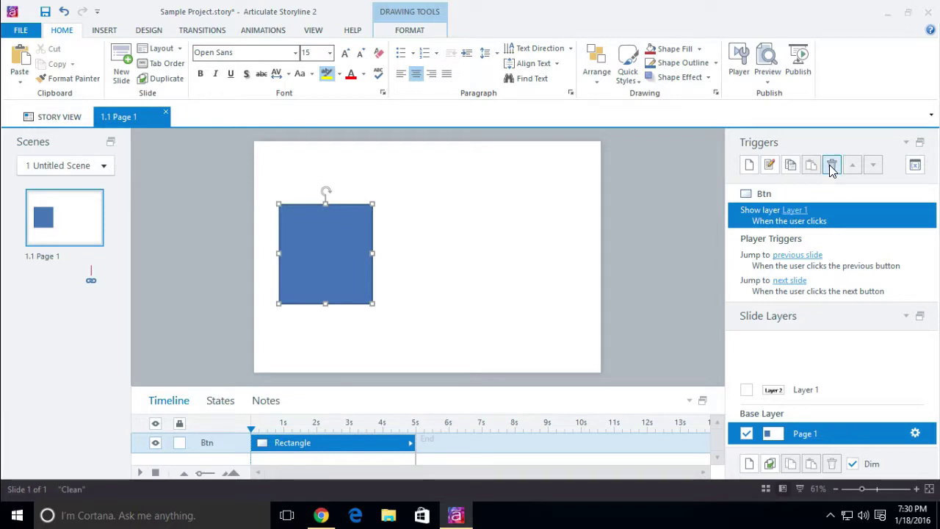
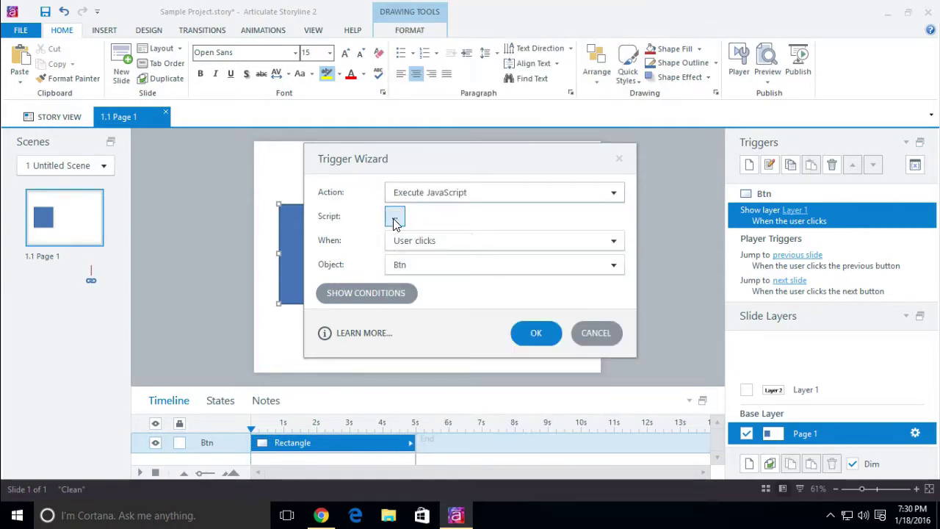
click(395, 219)
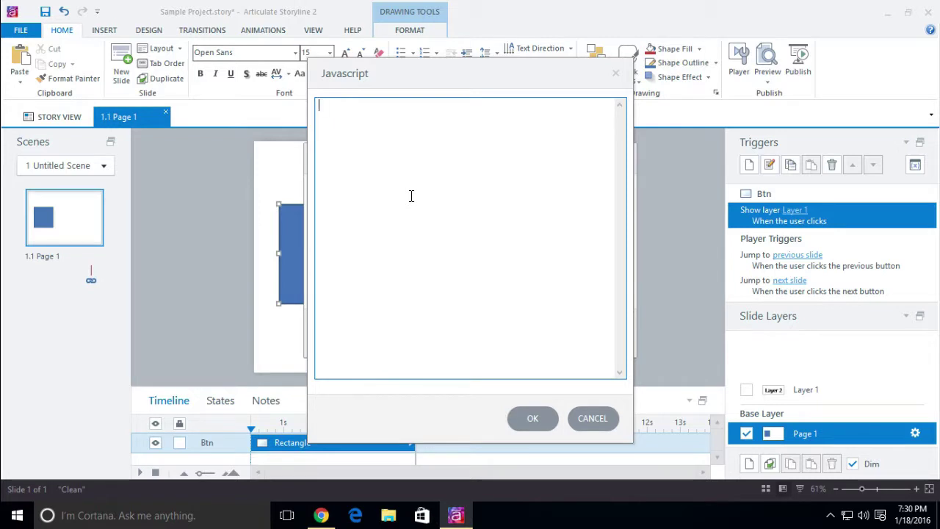
text(alert("");)
key(Left)
key(Left)
text("This is a test)
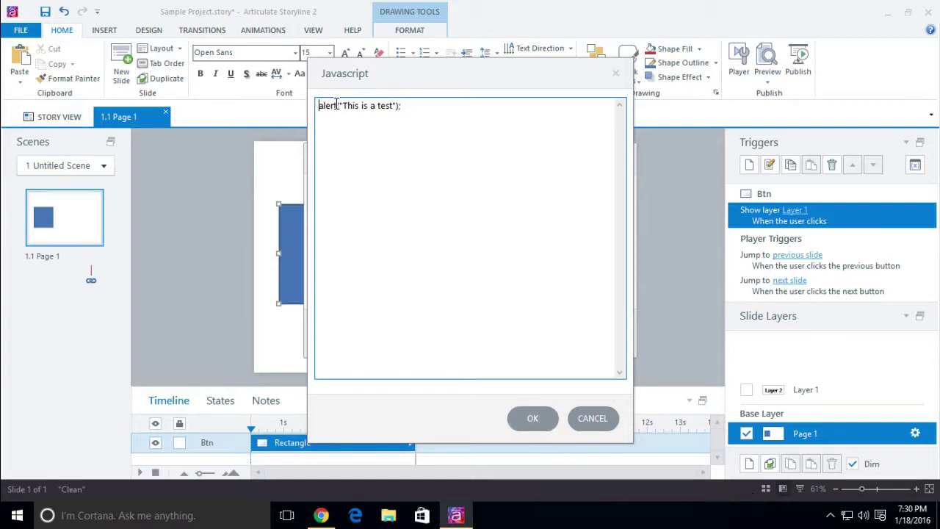
drag(320, 105, 415, 111)
click(532, 420)
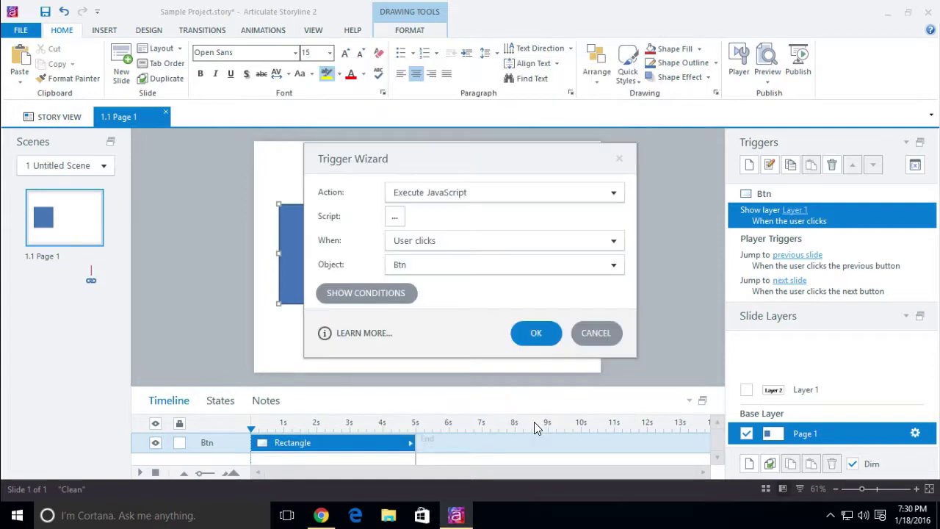
click(538, 330)
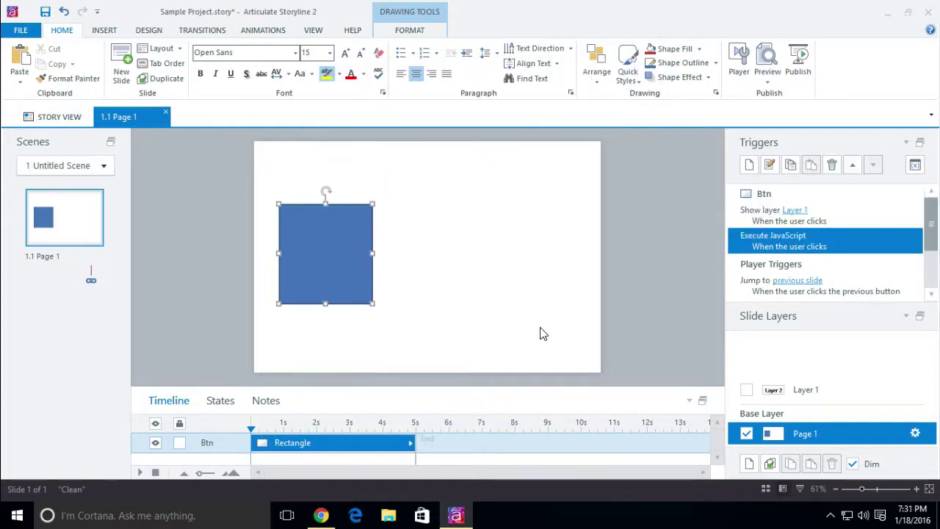
Step: Preview the slide, test the blue rectangle's triggers, dismiss the JavaScript notice and close the preview
click(770, 193)
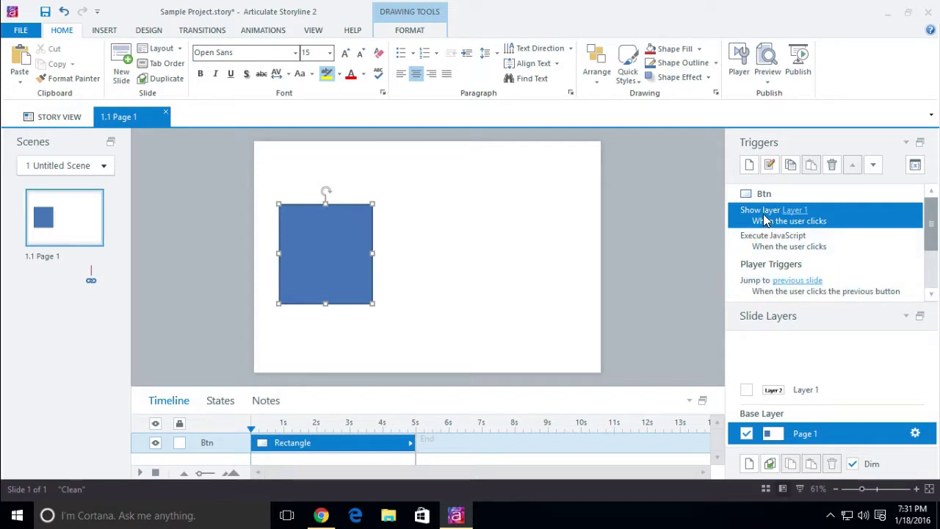
click(769, 58)
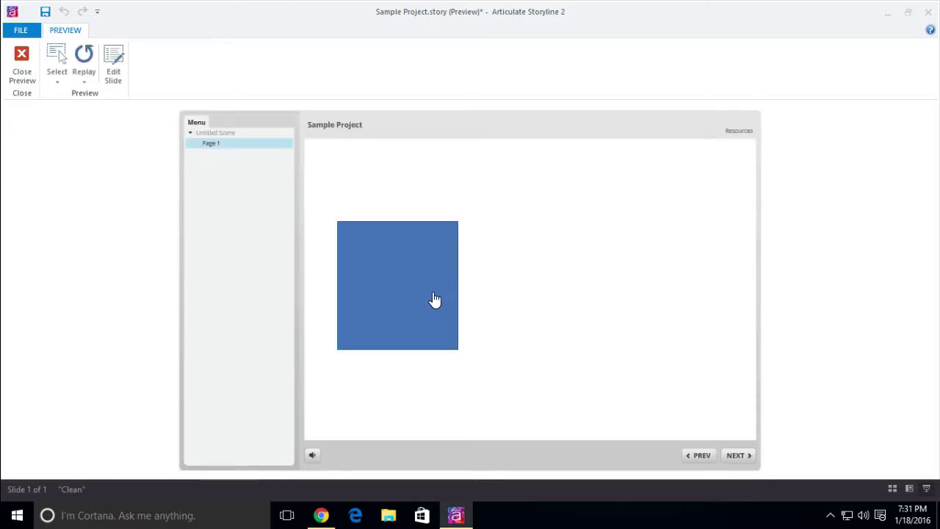
click(397, 248)
drag(403, 208, 458, 195)
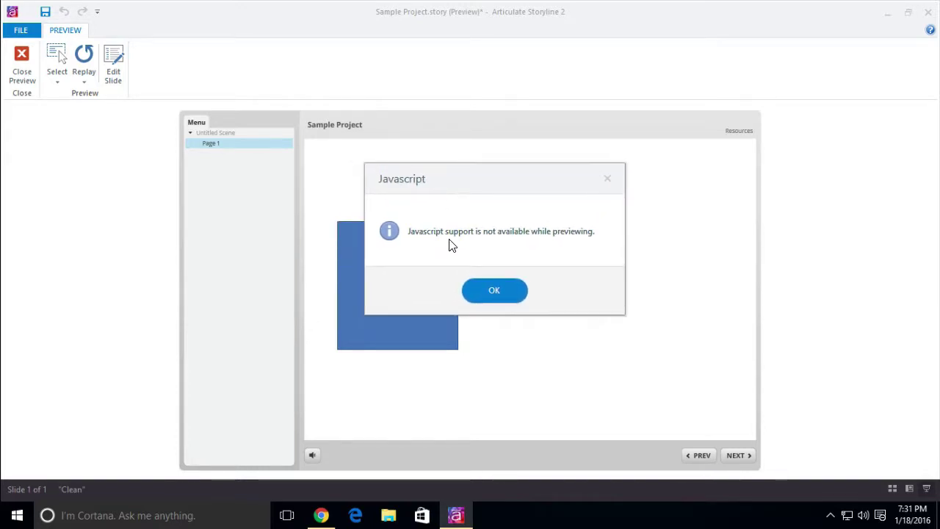
click(504, 292)
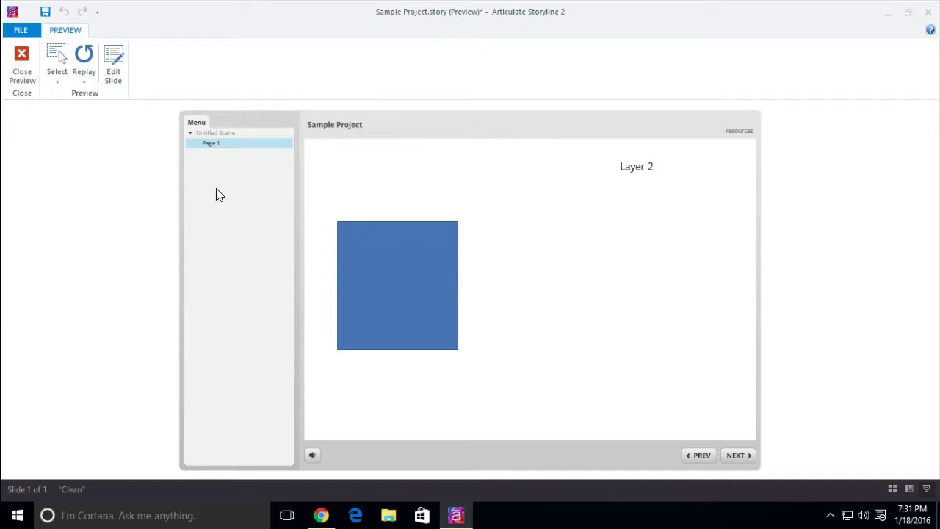
click(22, 65)
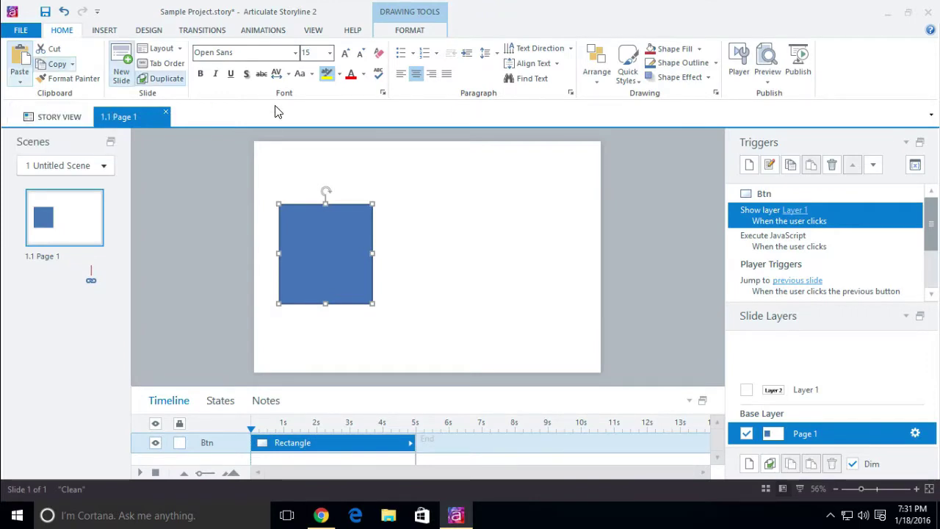
Step: Try changing Btn's Execute JavaScript trigger to a Move action for Btn along the Line path, and cancel the edit
click(821, 237)
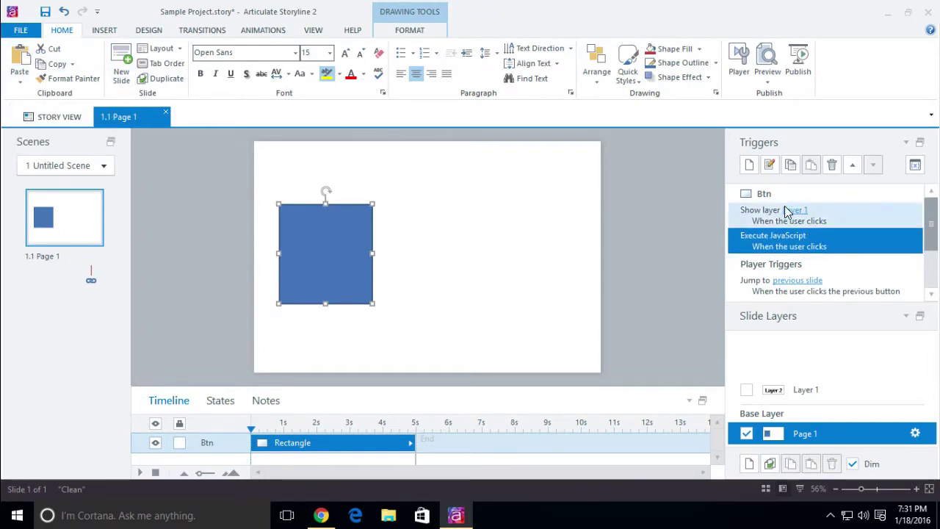
click(770, 165)
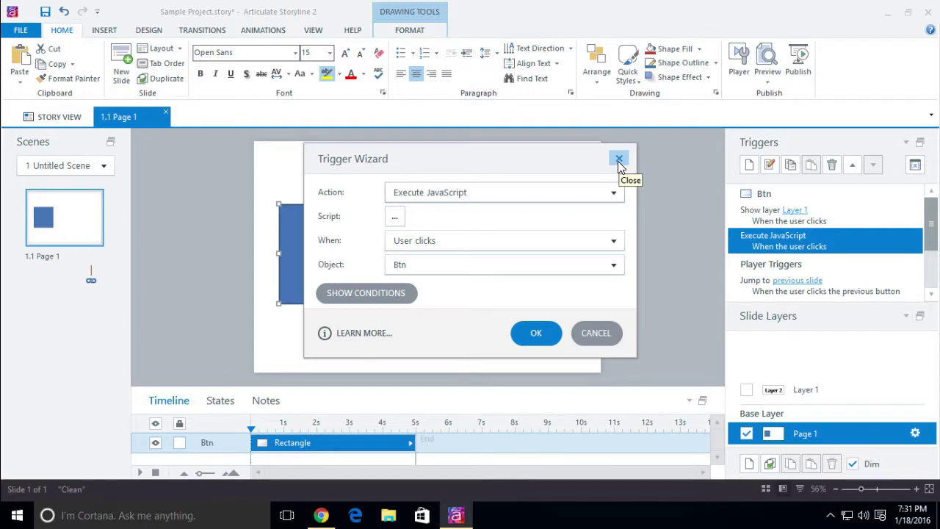
click(527, 196)
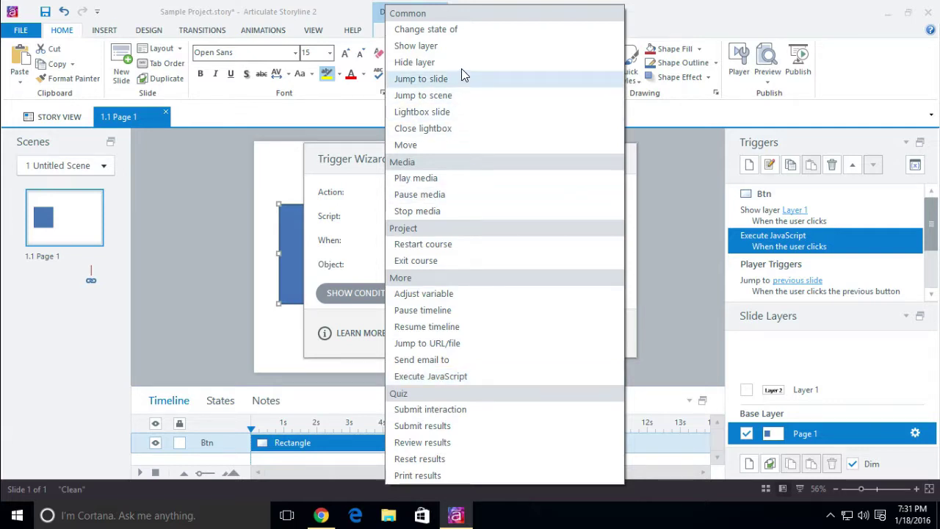
click(418, 145)
click(433, 216)
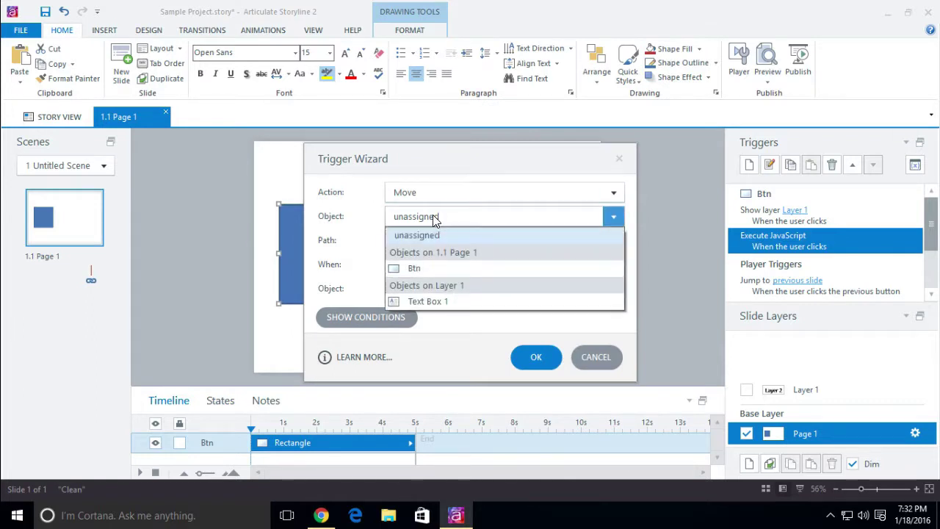
click(445, 269)
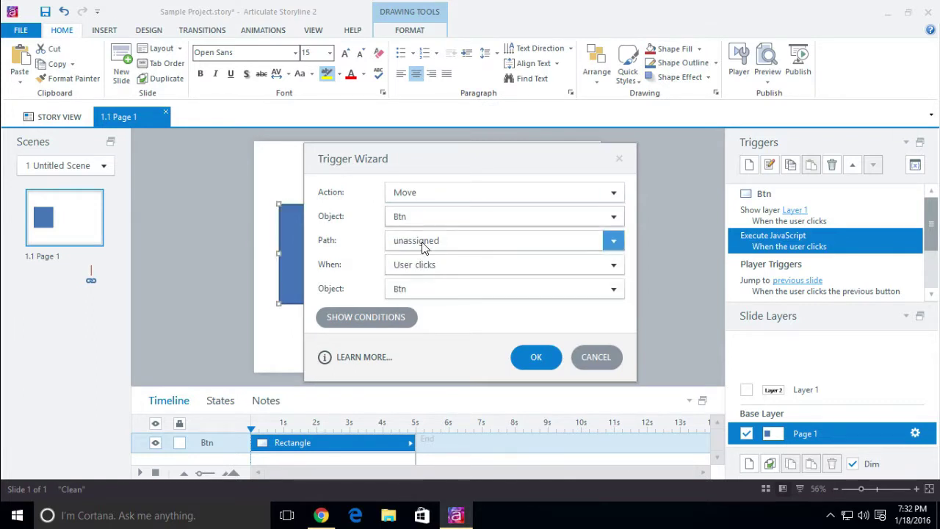
click(424, 243)
click(426, 298)
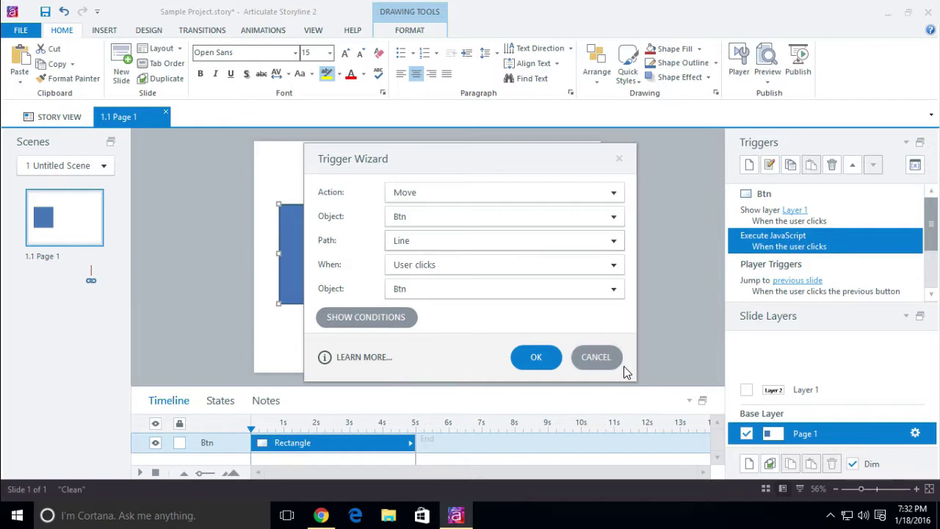
click(594, 358)
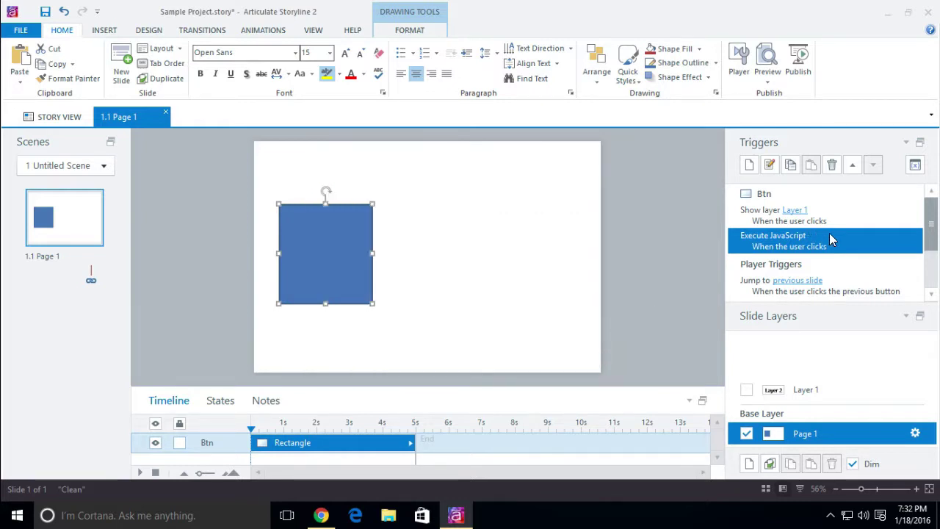
Step: Delete the Execute JavaScript trigger from Btn and confirm the deletion
click(832, 165)
click(408, 305)
click(457, 302)
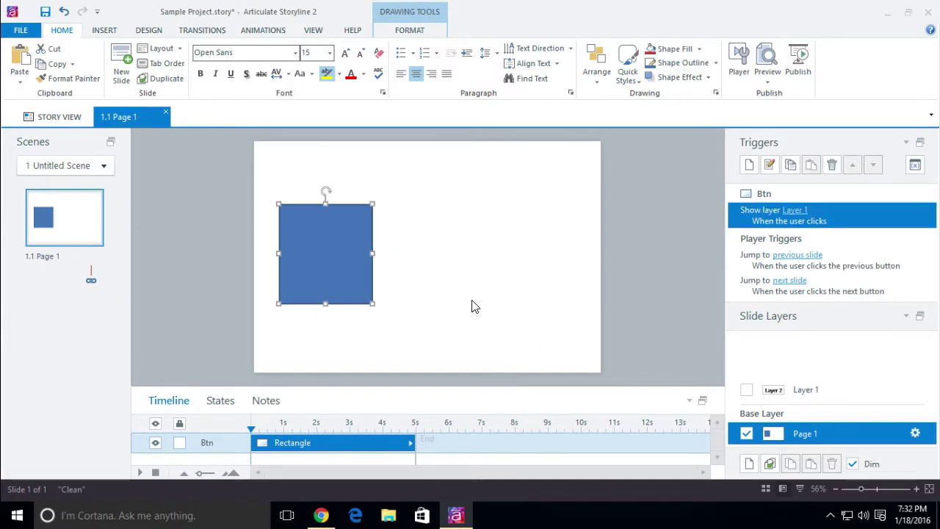
click(635, 287)
click(749, 164)
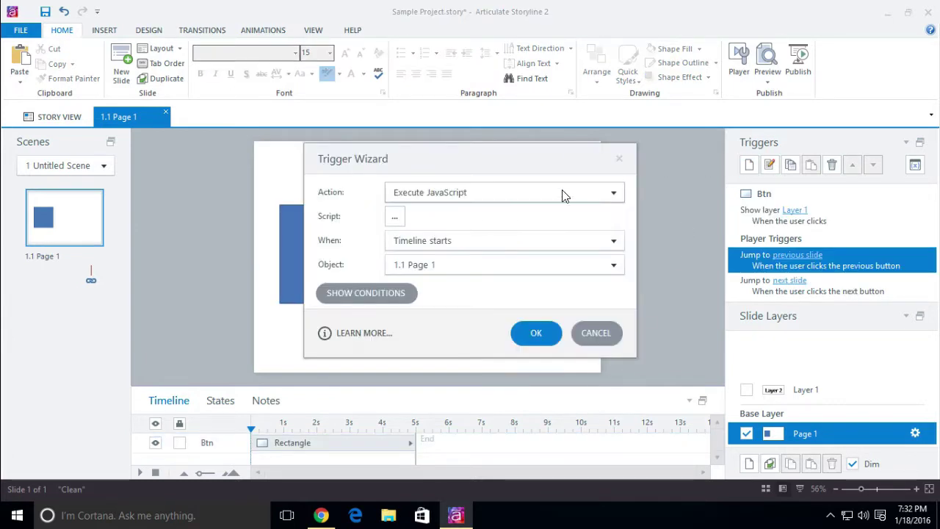
click(610, 334)
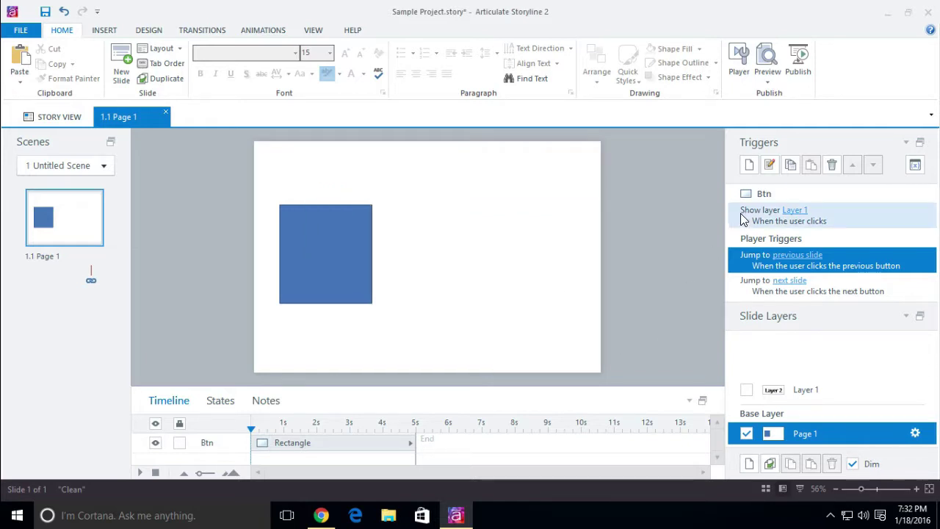
Step: Select the blue rectangle and copy its Show layer trigger
click(367, 224)
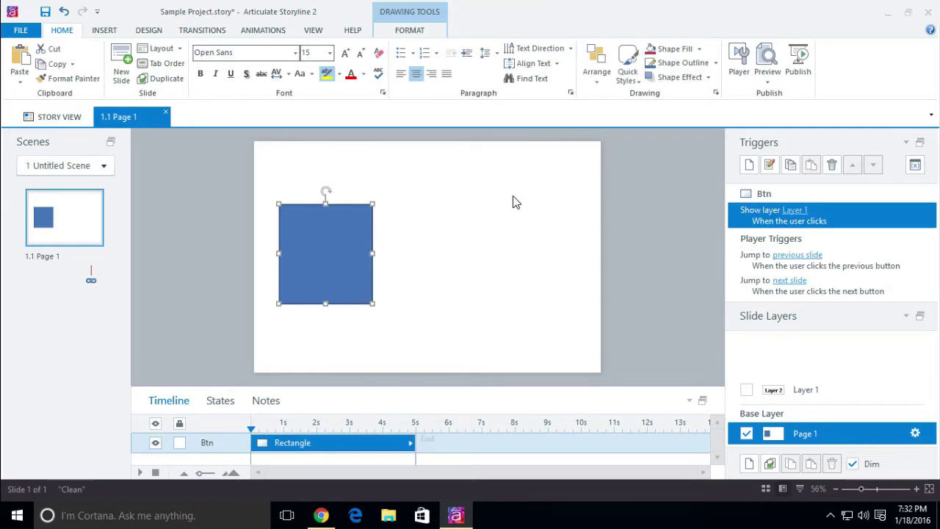
click(790, 168)
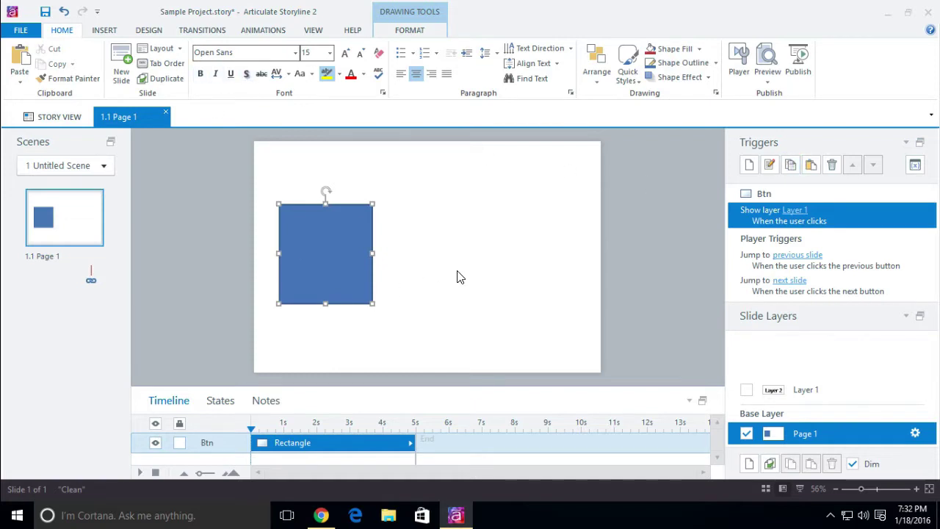